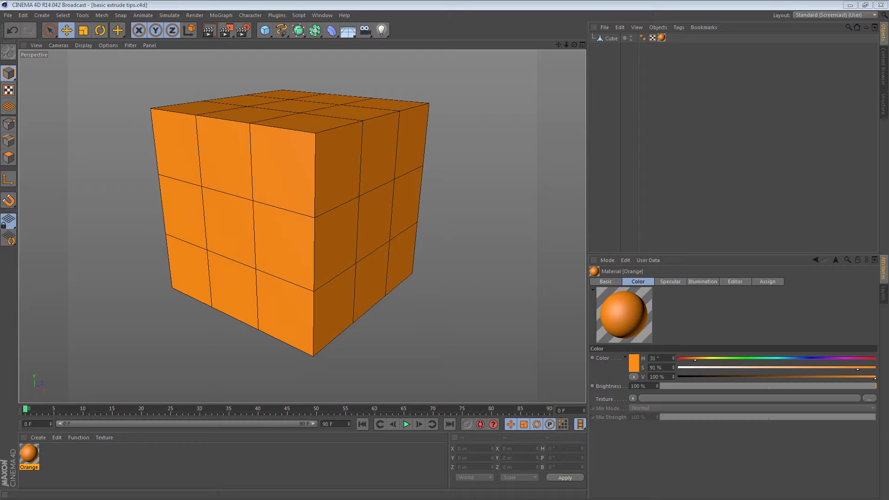
Step: Select the cube and, in Polygon mode, select two stacked polygons on its front face
click(316, 220)
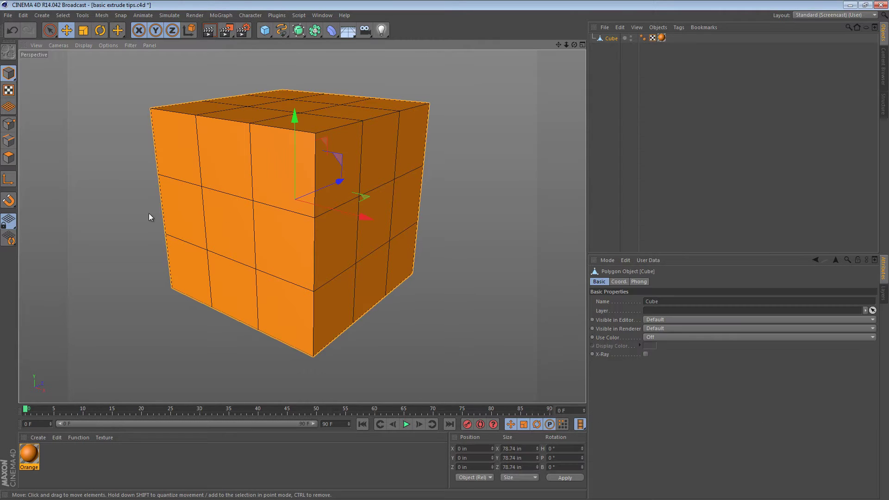
click(4, 157)
click(229, 221)
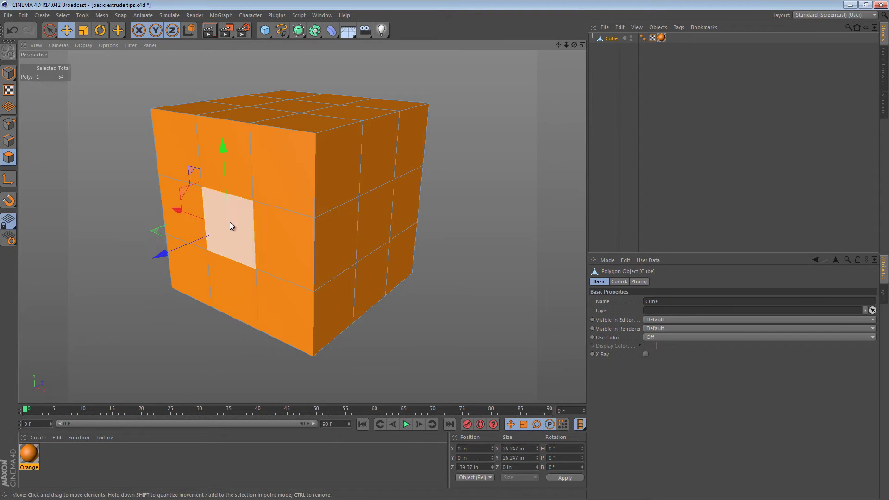
shift+click(226, 286)
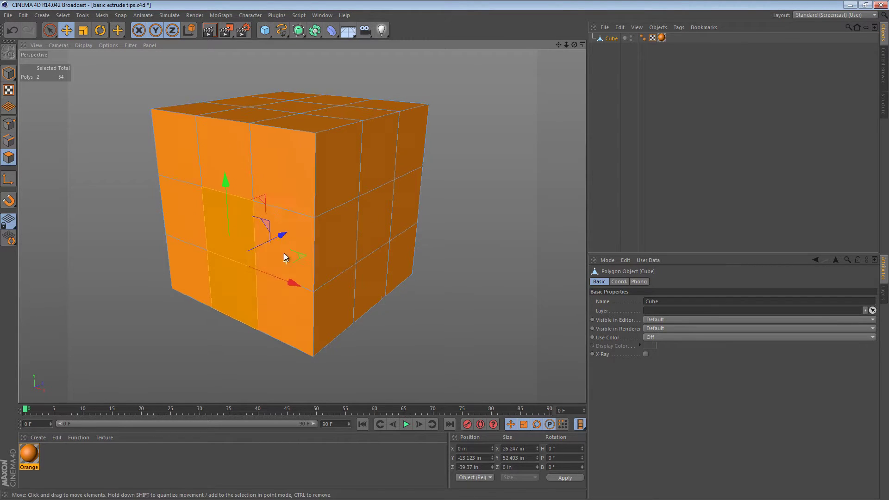
alt+drag(283, 258, 300, 172)
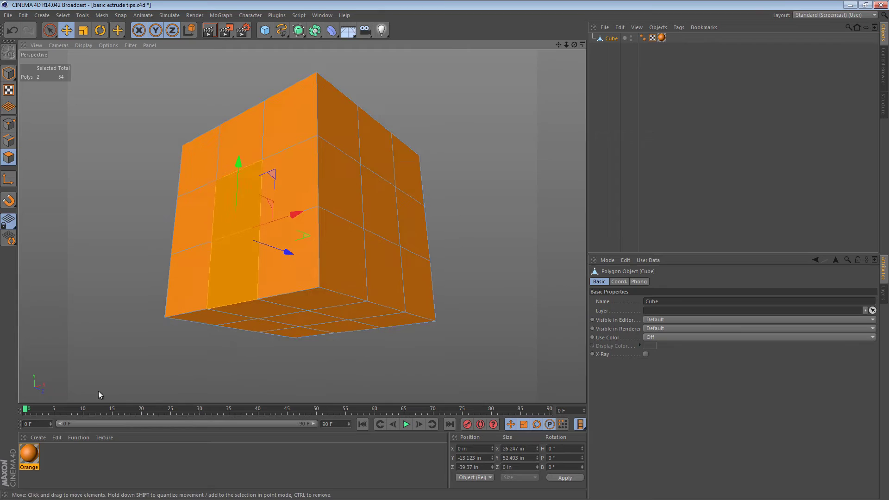
Step: Change the Orange material's hue to 226° and rename it 'blue'
click(29, 455)
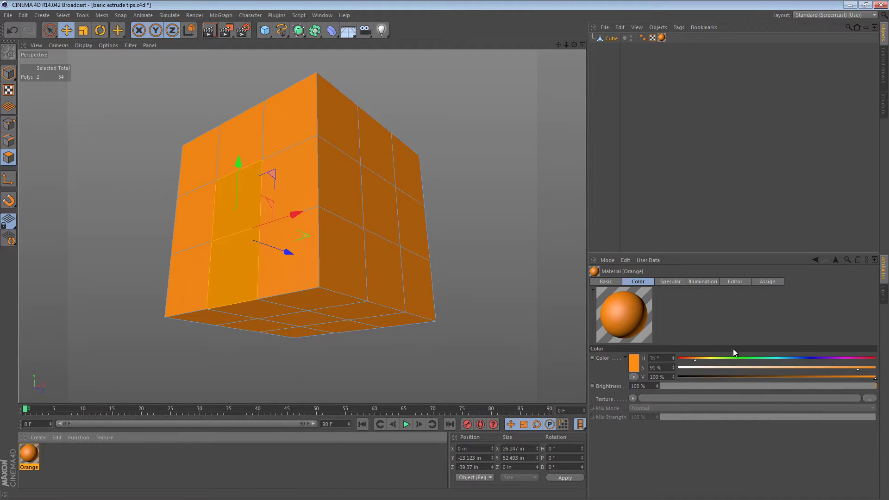
click(801, 360)
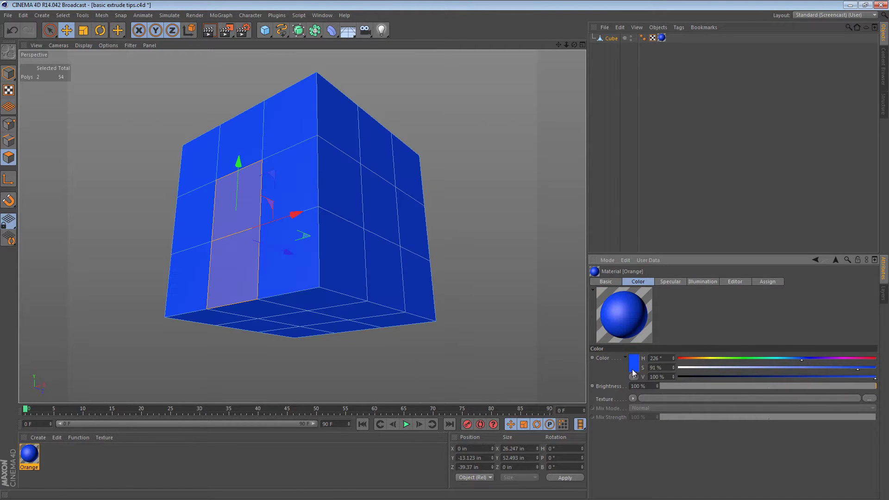
double_click(31, 467)
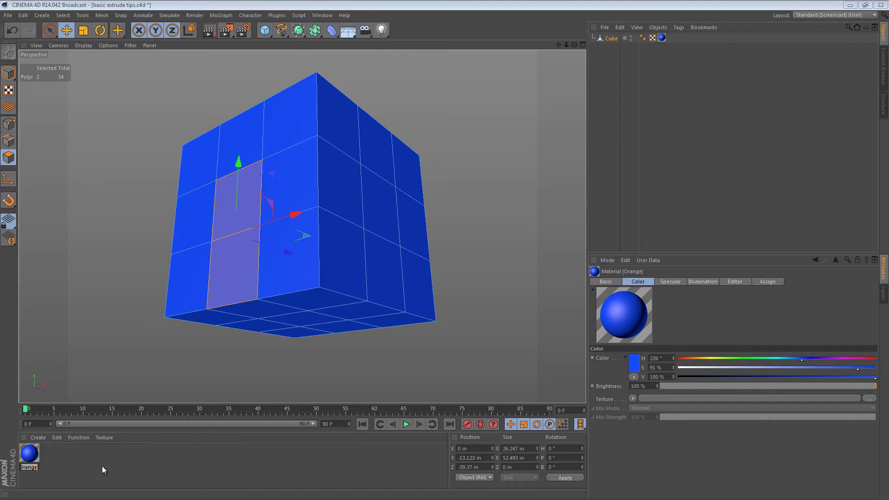
text(blue)
key(Return)
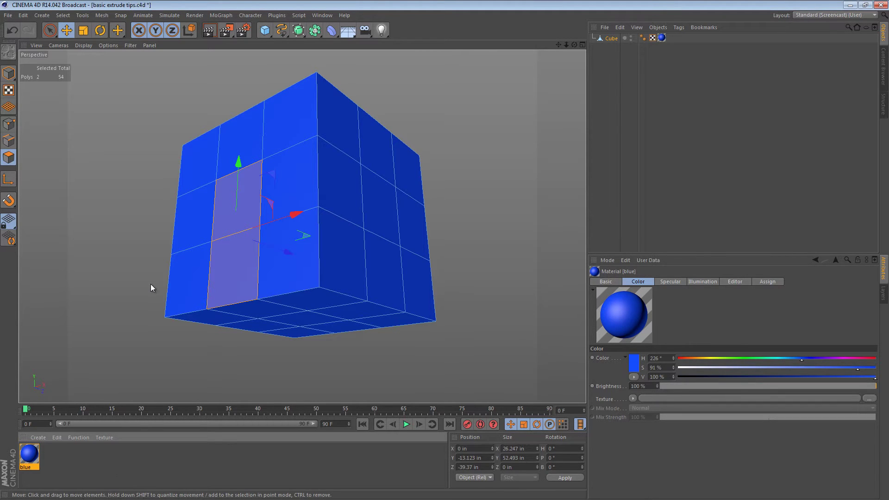
Step: Extrude the two front polygons inward to an offset of -18.898 in, redoing a first attempt
alt+drag(309, 274, 320, 292)
key(d)
key(e)
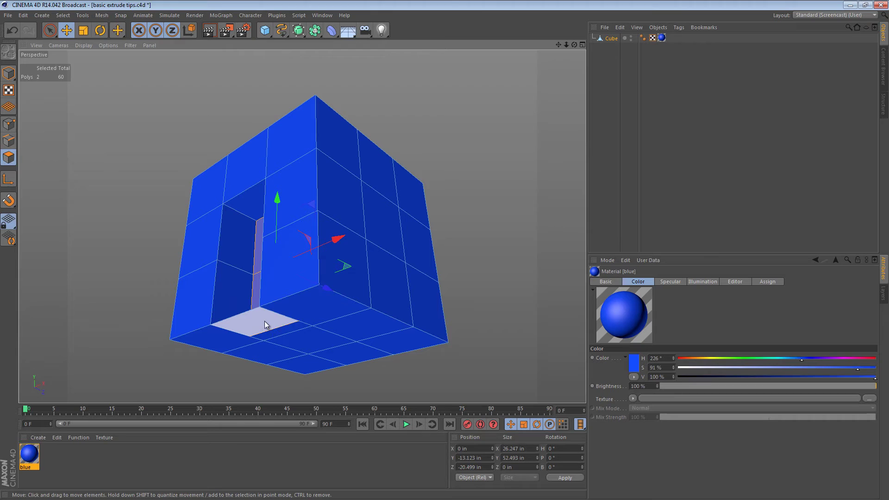
alt+drag(280, 325, 281, 344)
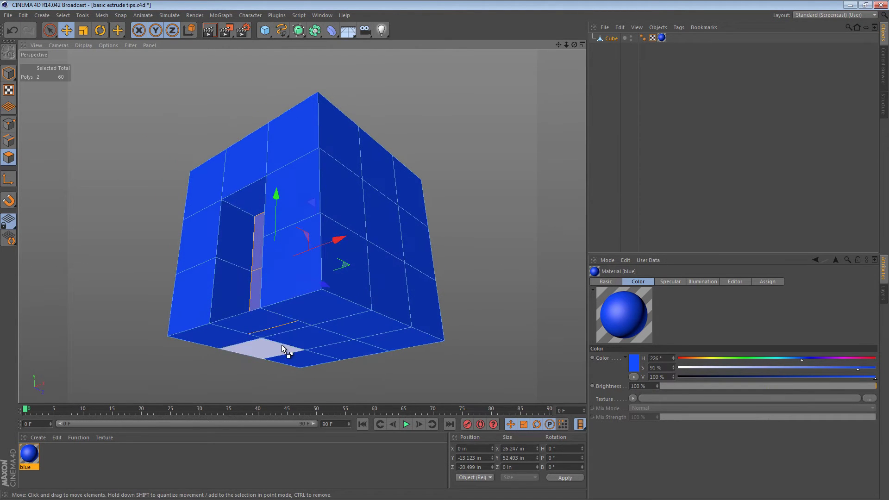
key(ctrl+z)
key(d)
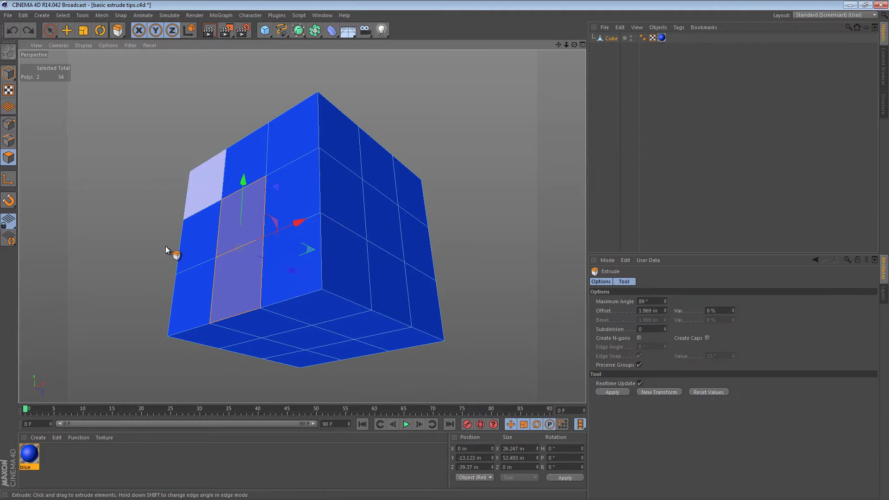
drag(413, 254, 445, 270)
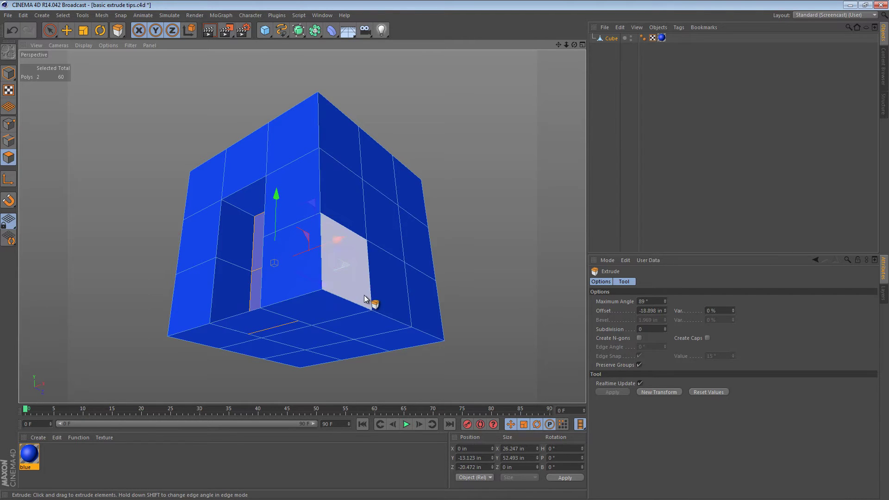
alt+middle_drag(364, 295, 377, 205)
alt+right_drag(274, 246, 425, 251)
alt+drag(329, 194, 310, 241)
key(e)
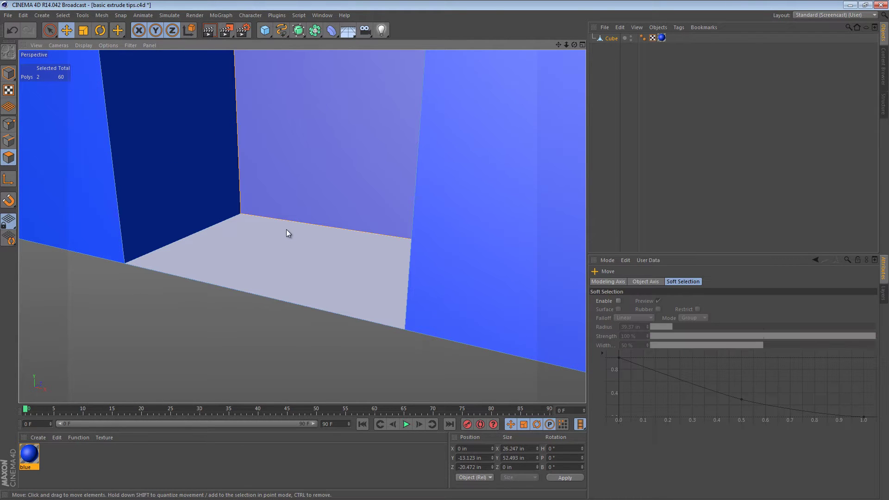
click(287, 231)
alt+drag(397, 300, 406, 151)
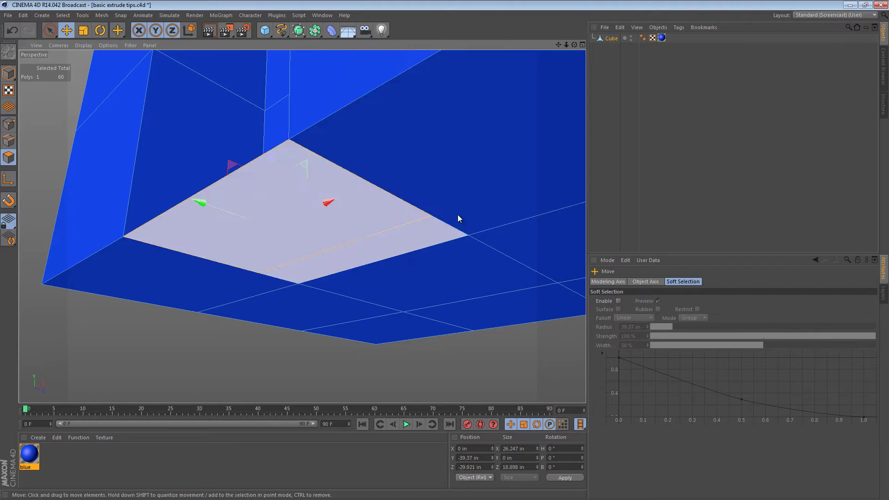
alt+right_drag(461, 211, 392, 222)
alt+drag(393, 225, 337, 240)
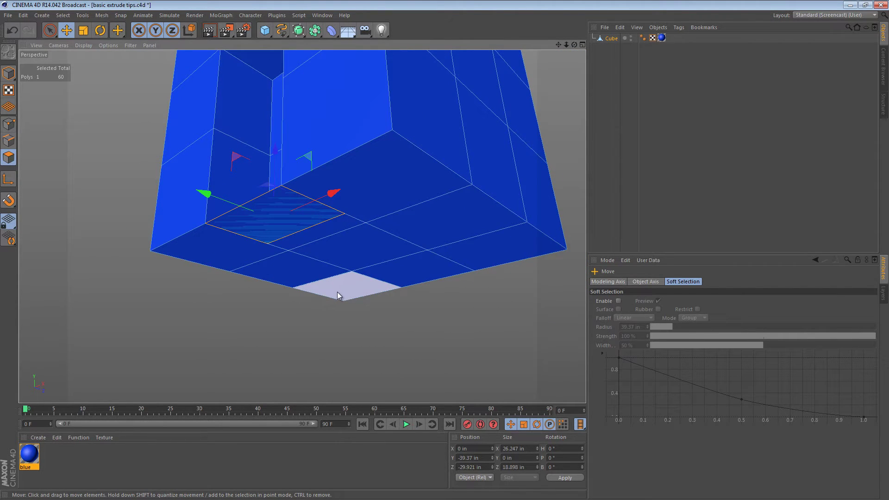
mouse_move(366, 226)
alt+mouse_down()
mouse_move(357, 224)
mouse_move(359, 262)
mouse_move(314, 210)
mouse_move(328, 219)
mouse_move(226, 207)
alt+mouse_up()
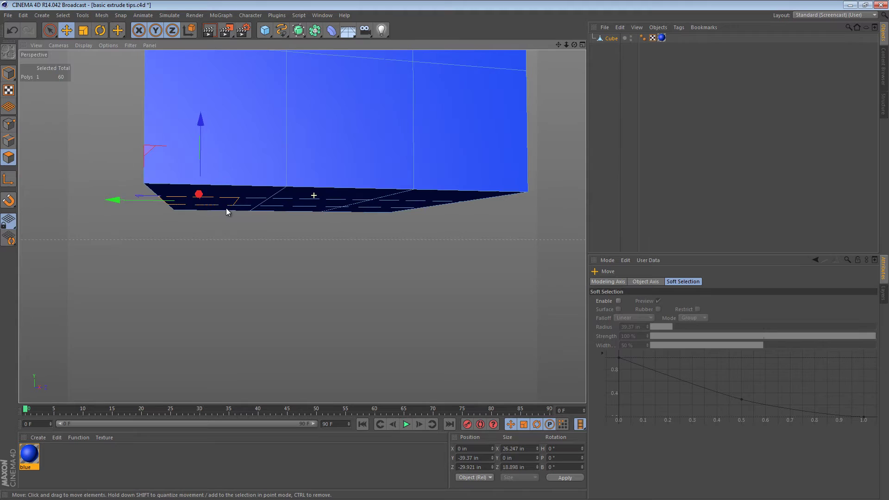
Step: Rectangle-select the nine bottom-face polygons and delete them
drag(49, 31, 98, 60)
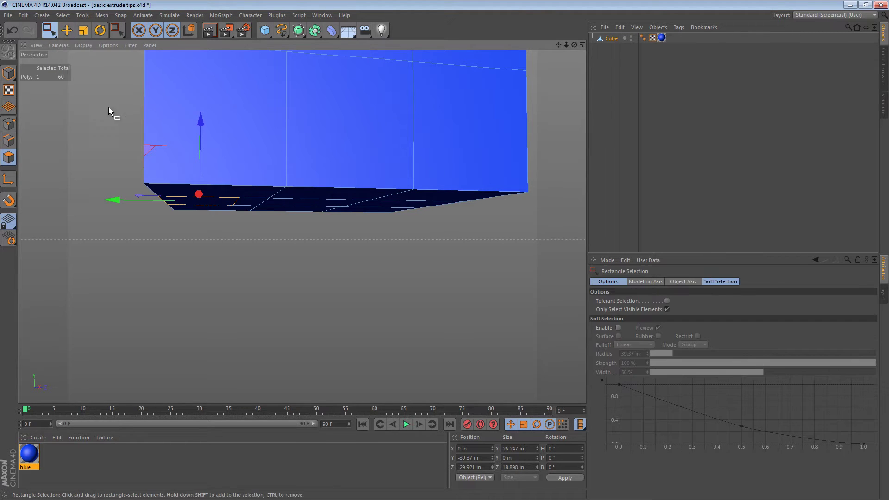
drag(121, 175, 324, 151)
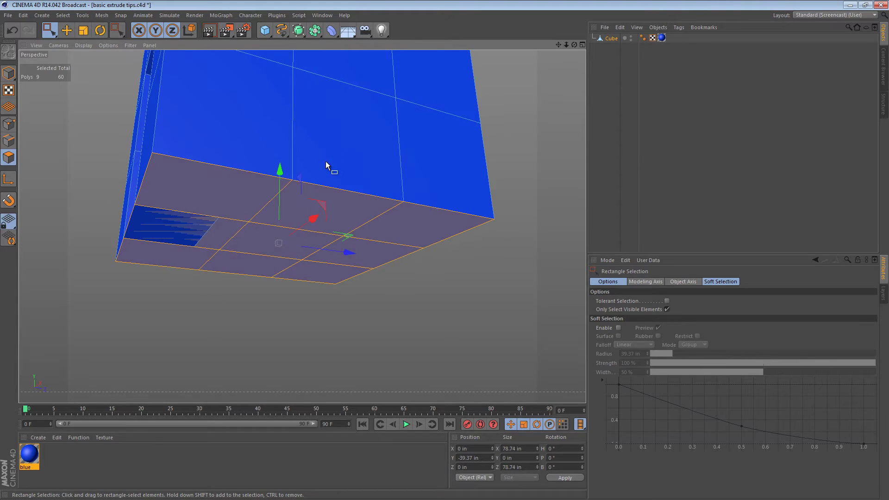
key(Delete)
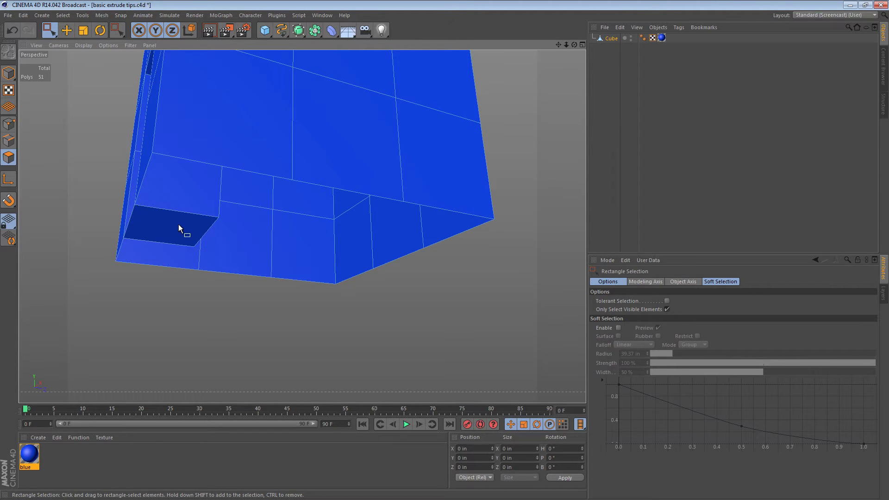
Step: Select the leftover pocket floor polygon in the opening and delete it
key(e)
click(174, 251)
alt+drag(172, 253, 197, 211)
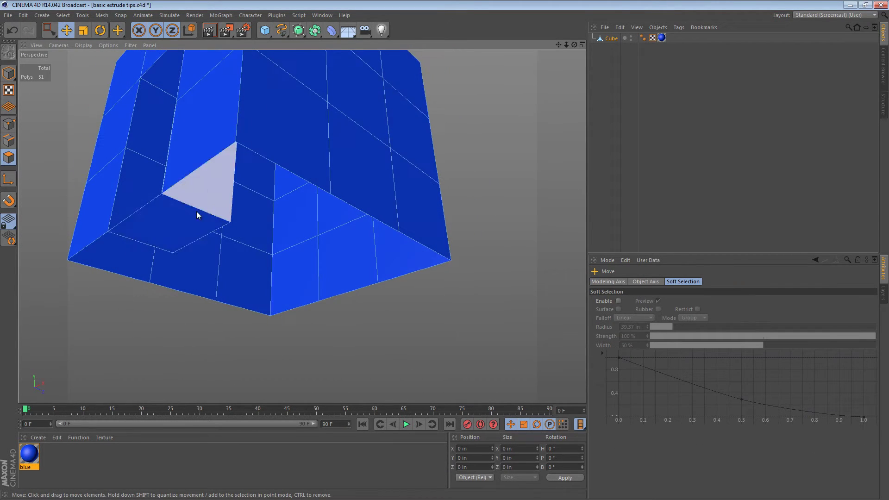
click(169, 212)
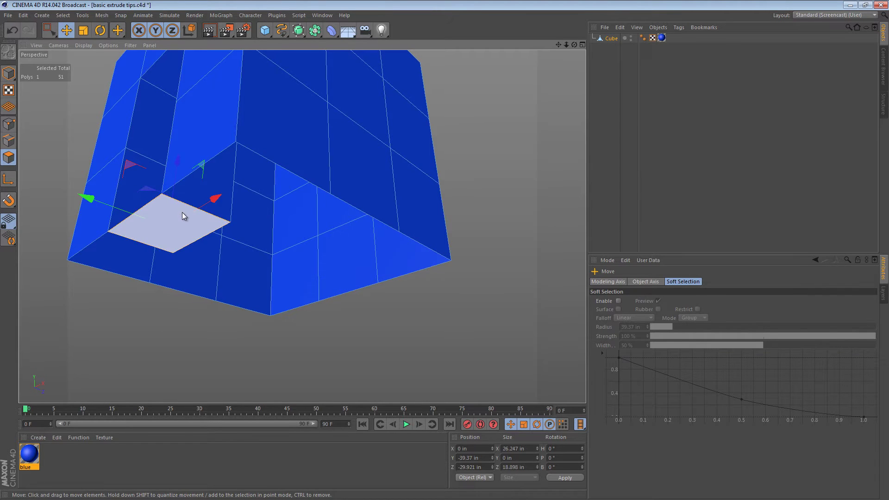
key(Delete)
alt+drag(231, 234, 122, 235)
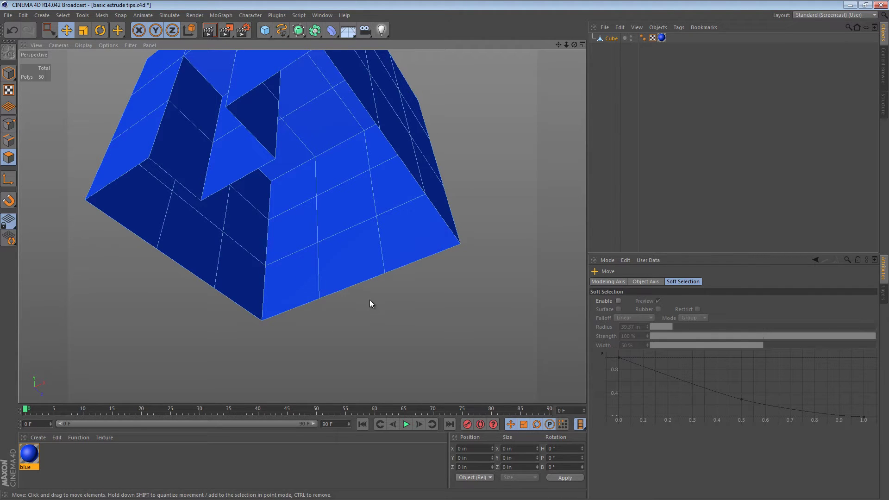
Step: Cap the cube's open underside with Close Polygon Hole, bringing it to 57 polygons
right_click(438, 90)
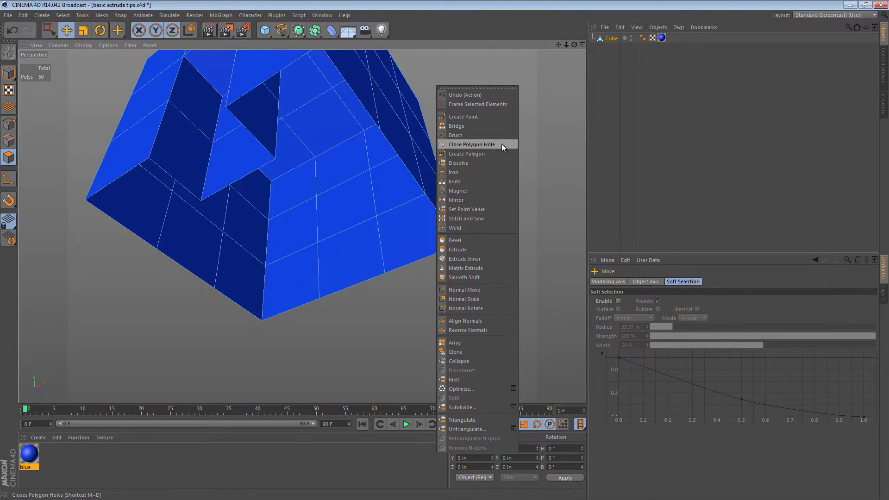
click(482, 145)
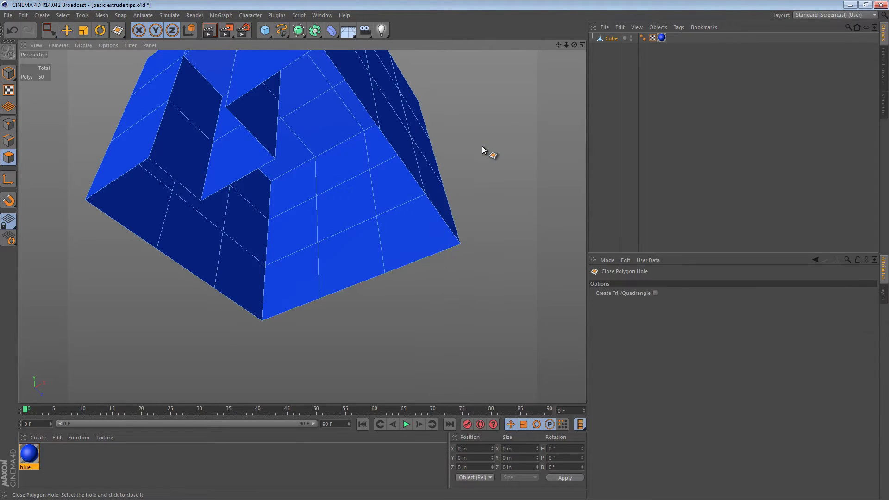
click(449, 253)
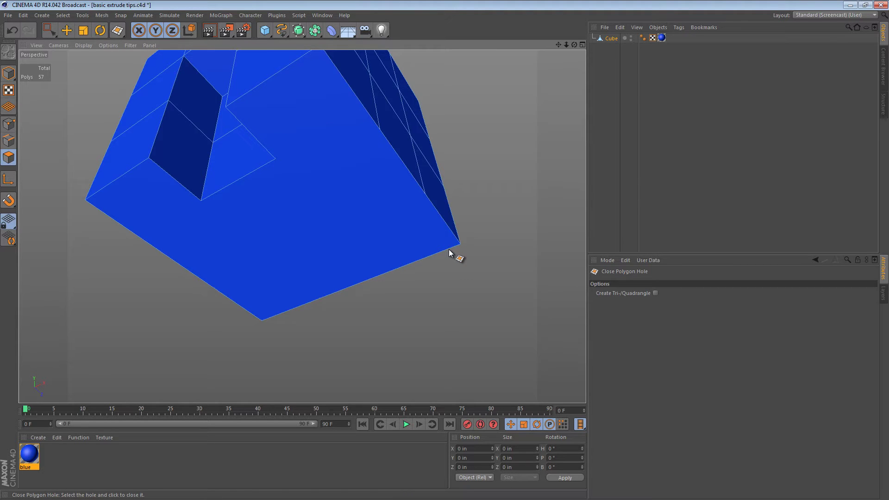
alt+middle_drag(357, 168, 387, 244)
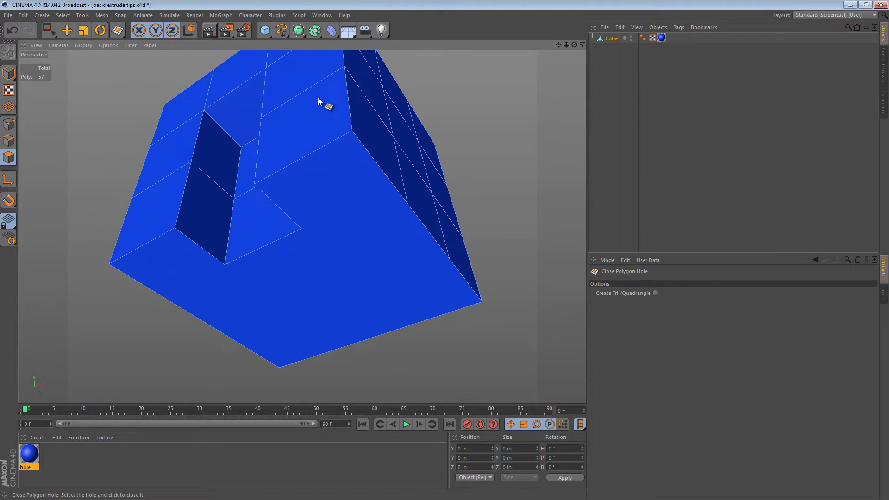
alt+drag(317, 97, 333, 121)
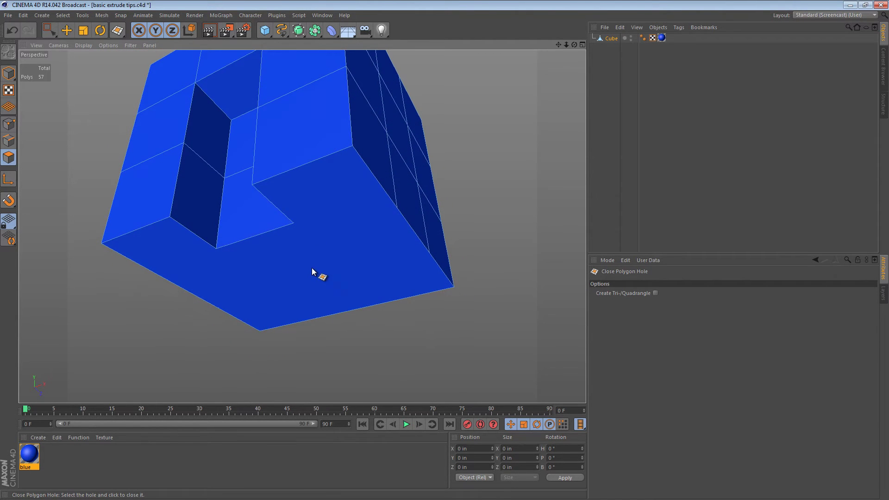
Step: Select the underside cap and apply Remove N-gons to split it into quads and triangles
key(e)
click(319, 248)
alt+drag(362, 257, 280, 273)
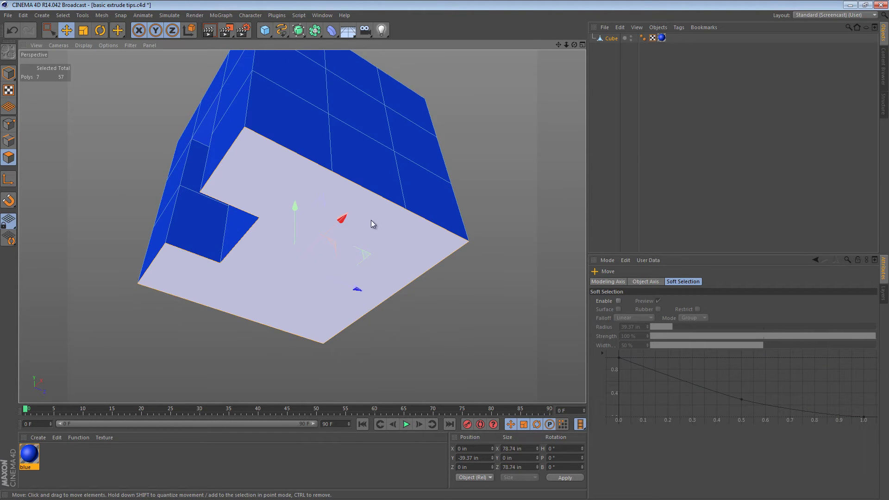
right_click(447, 64)
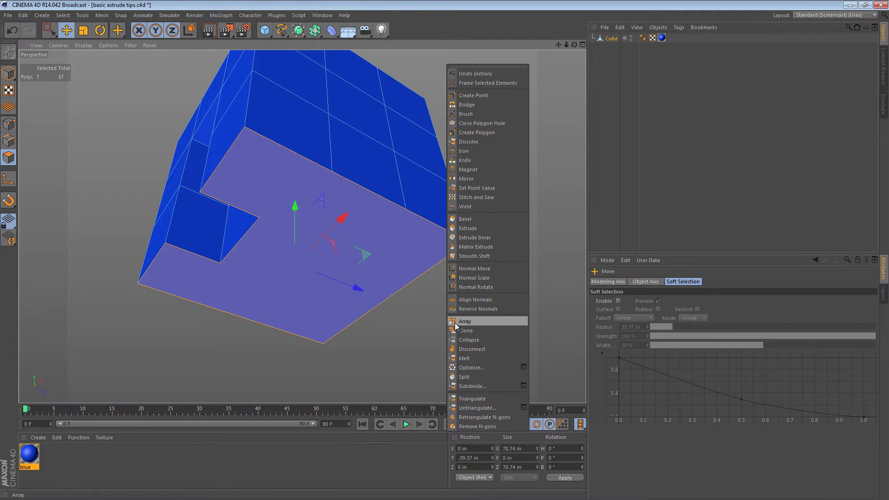
click(476, 424)
alt+drag(281, 294, 257, 148)
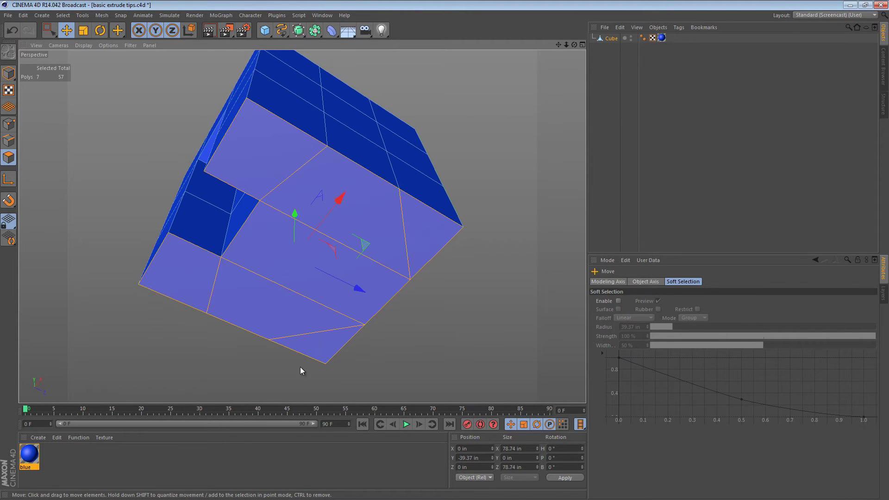
Step: Cut a new vertex-to-vertex edge across the underside cap with the Knife
click(8, 74)
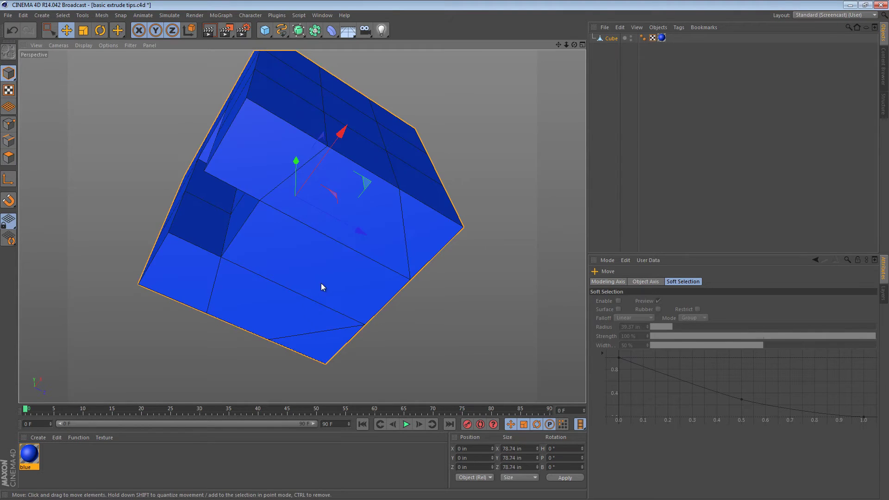
alt+drag(346, 248, 201, 284)
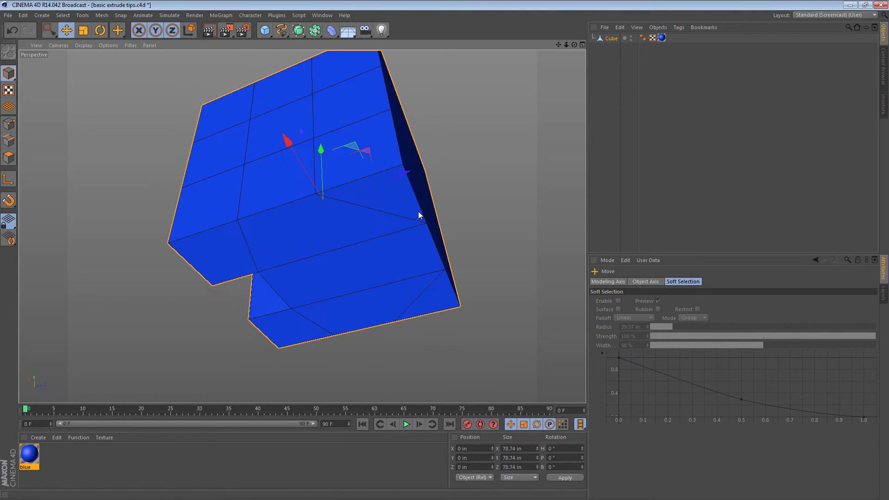
alt+drag(419, 212, 427, 240)
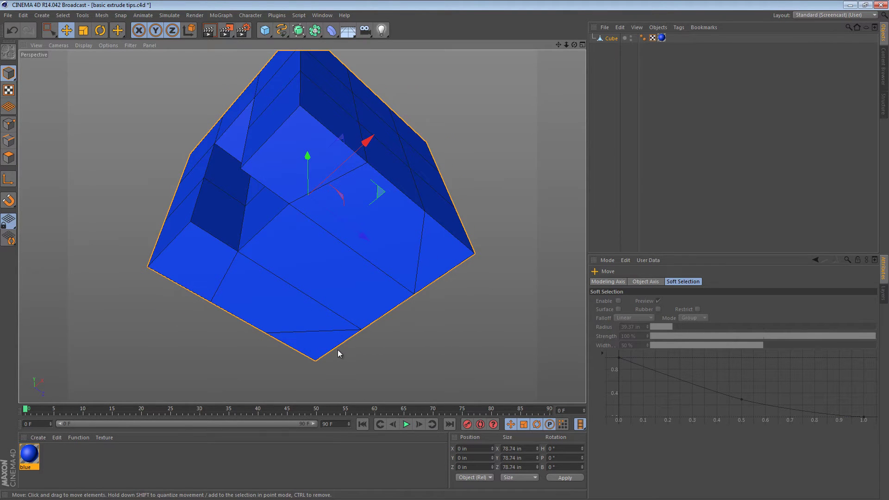
click(307, 320)
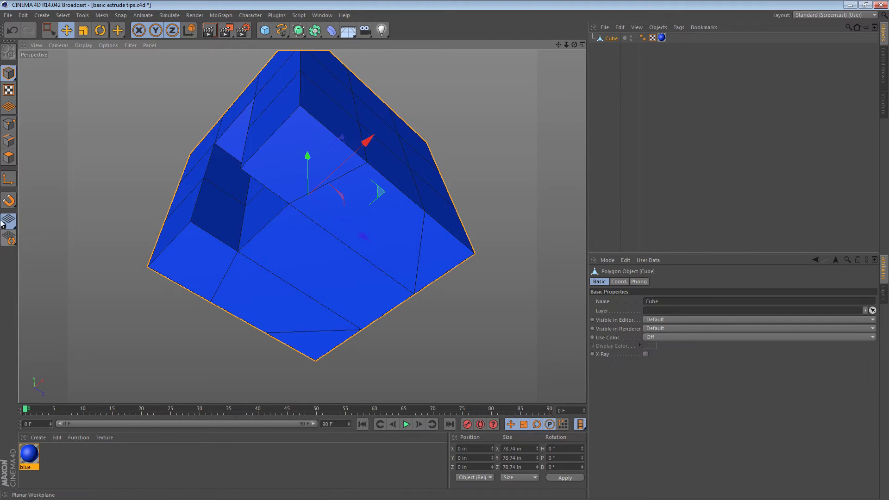
click(8, 157)
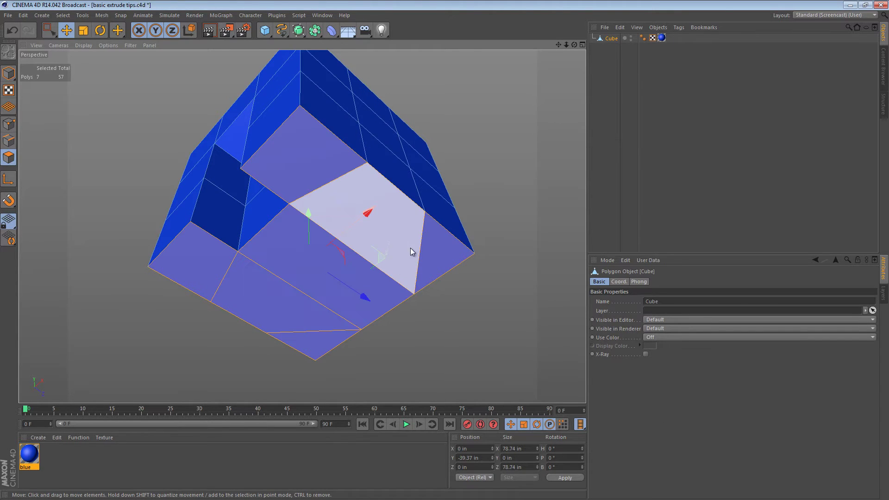
key(k)
drag(422, 224, 266, 333)
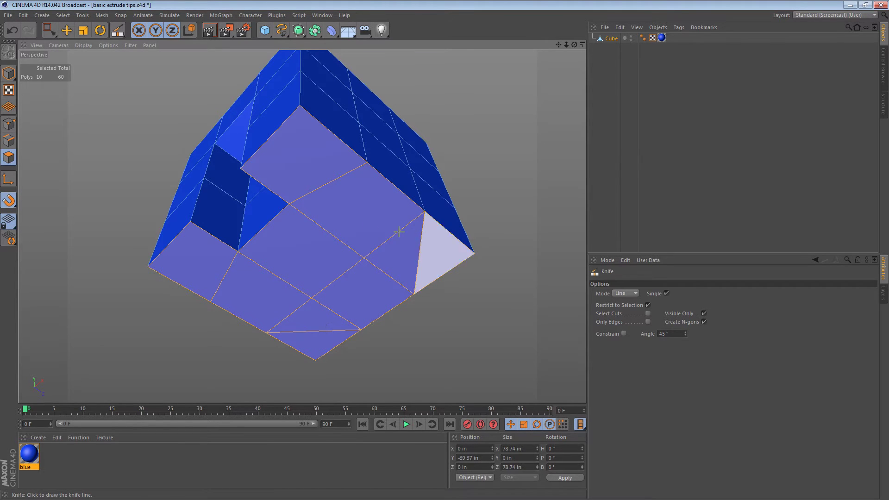
key(e)
Step: Select the three underside triangles and Untriangulate them into quads
click(435, 258)
shift+click(404, 255)
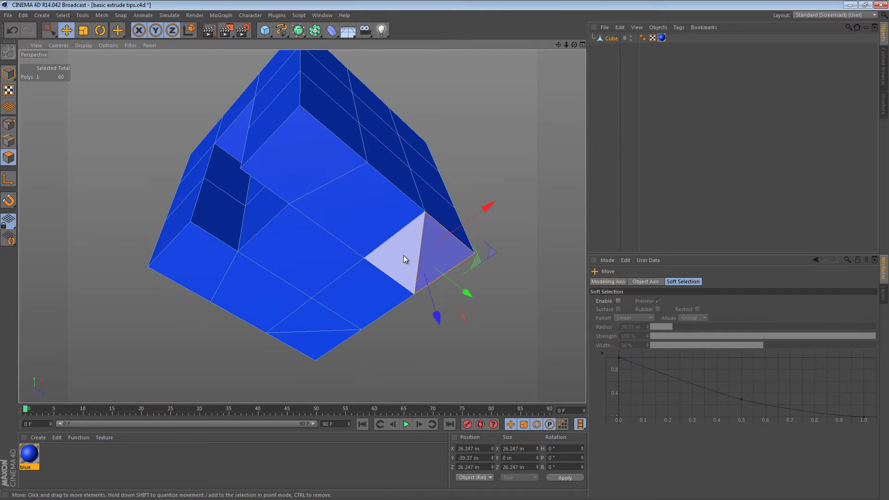
shift+click(320, 341)
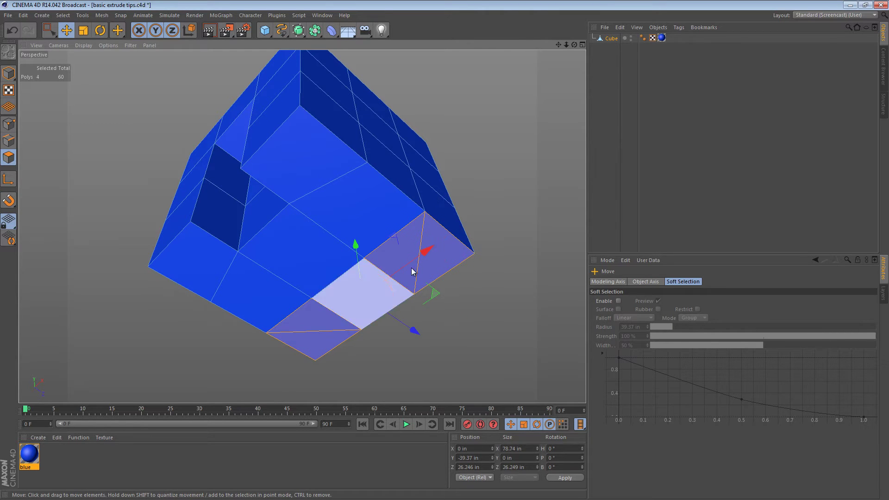
right_click(469, 61)
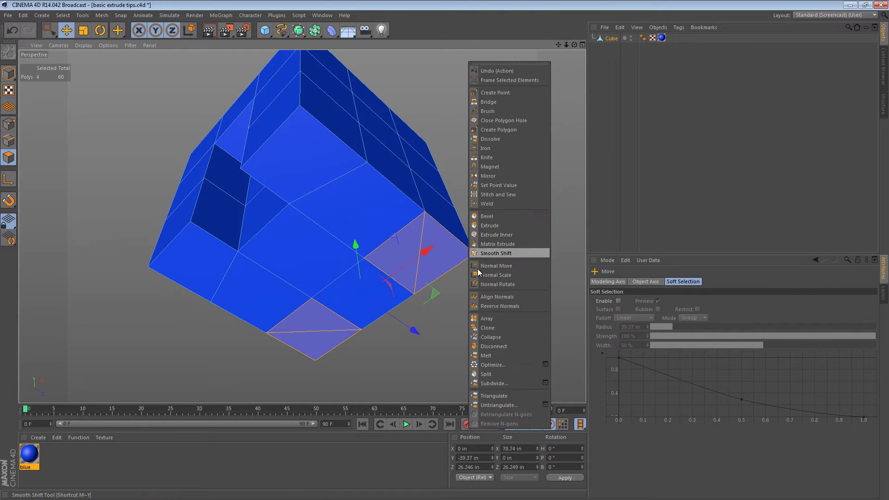
click(493, 405)
click(484, 294)
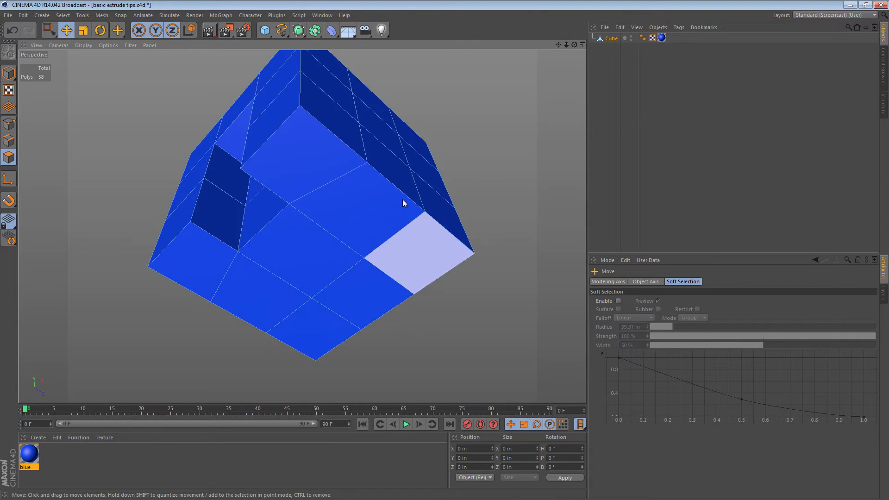
Step: Return to Model mode and orbit to view the cube from above
alt+drag(403, 202, 437, 221)
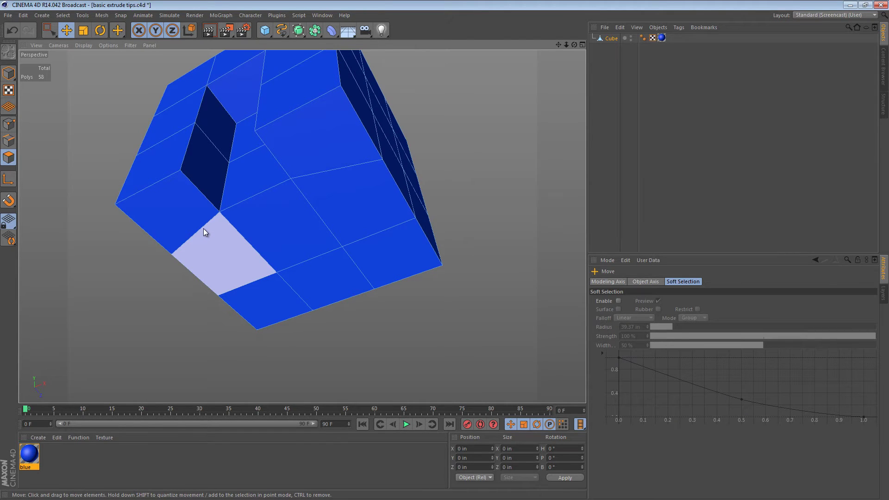
click(9, 76)
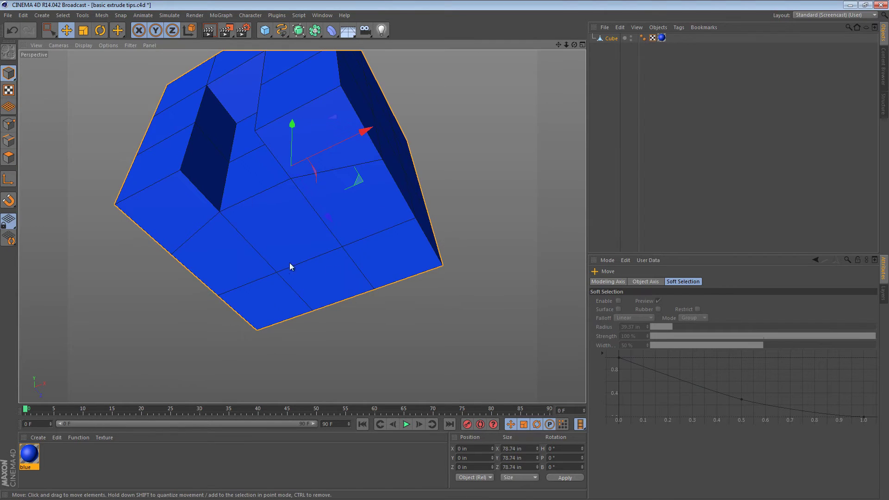
alt+drag(289, 264, 366, 266)
alt+drag(364, 124, 366, 226)
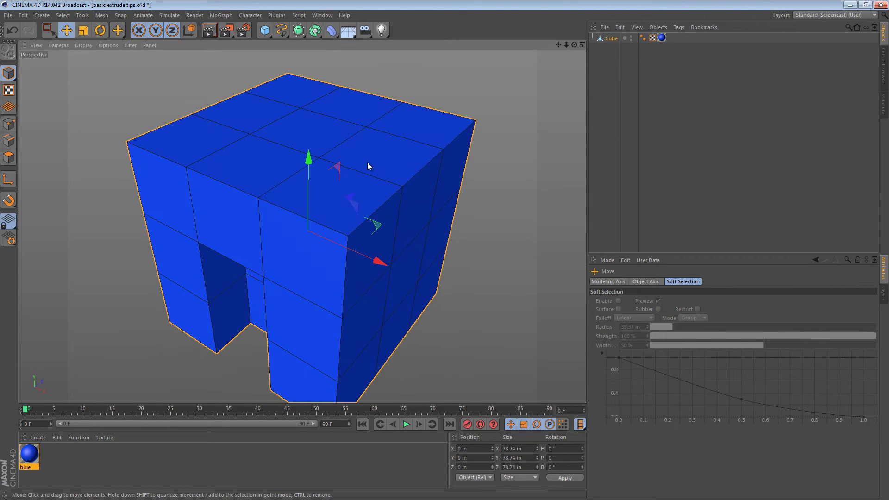
alt+drag(369, 164, 374, 237)
Step: Live-select a cross of five top polygons and extrude them upward
click(7, 160)
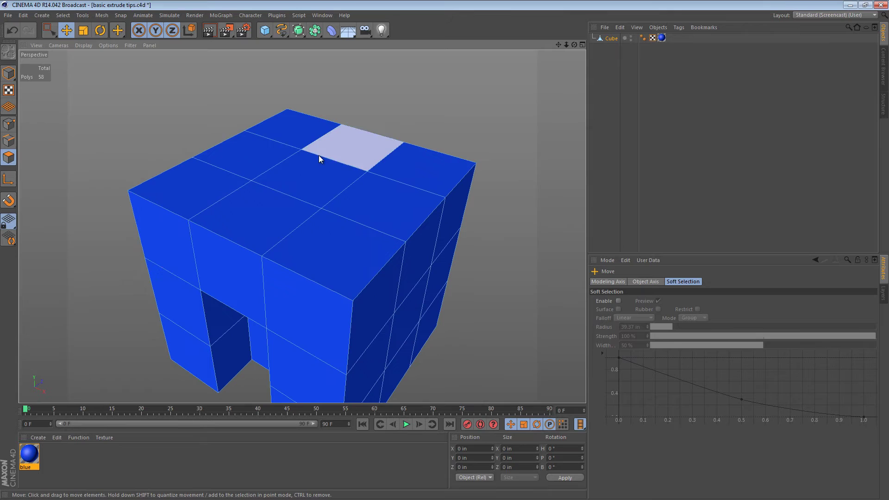
click(72, 47)
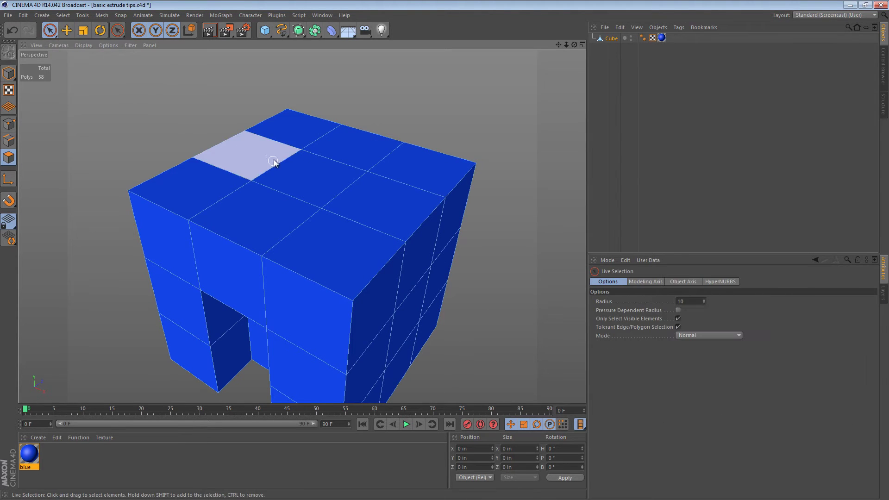
drag(260, 157, 339, 183)
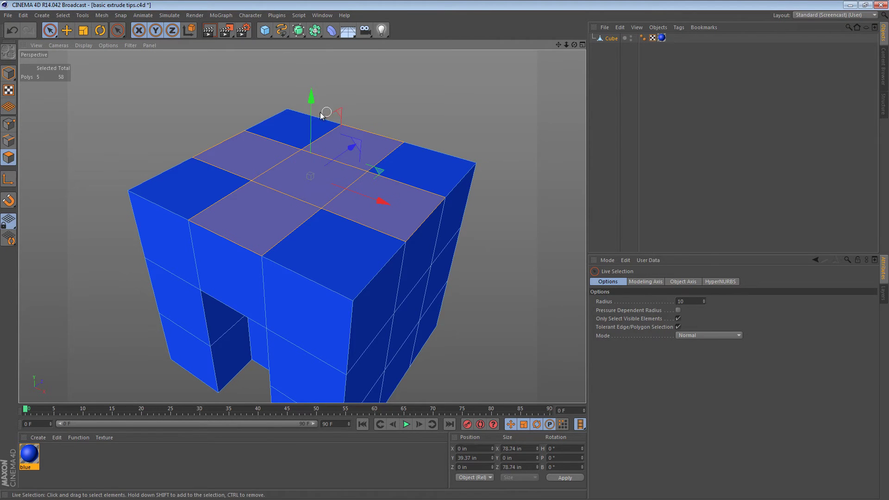
key(d)
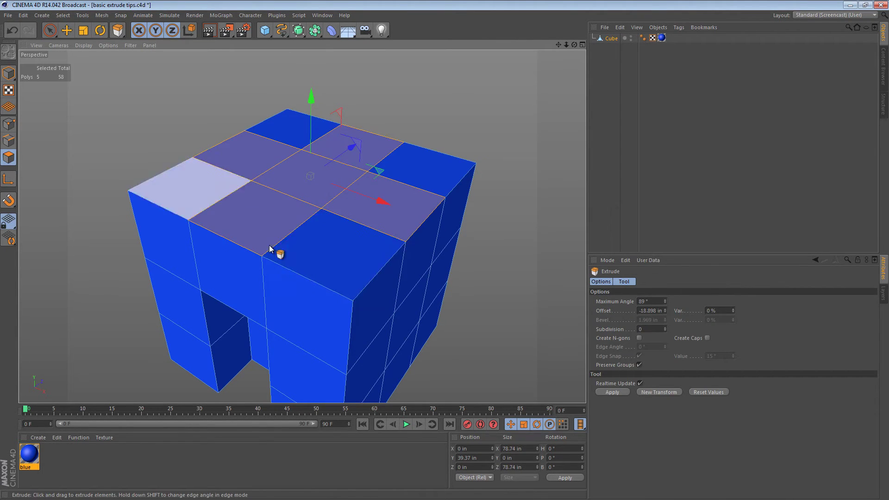
drag(317, 121, 314, 84)
key(ctrl+z)
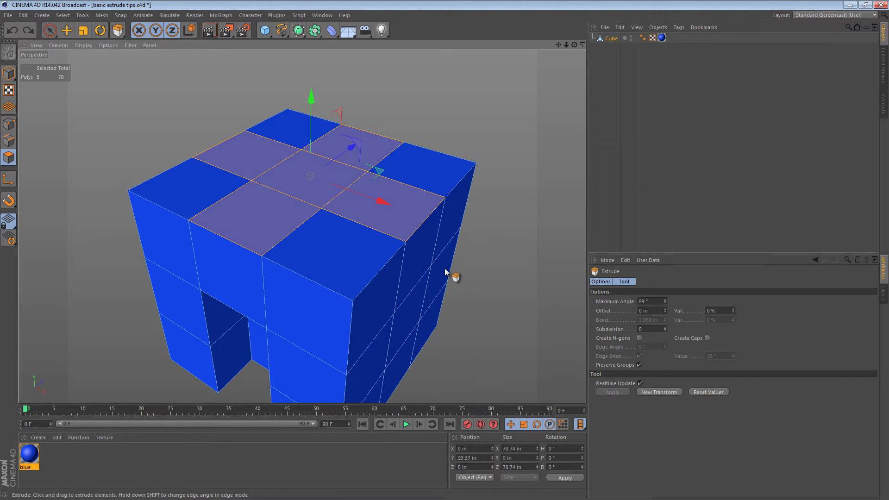
drag(444, 269, 444, 269)
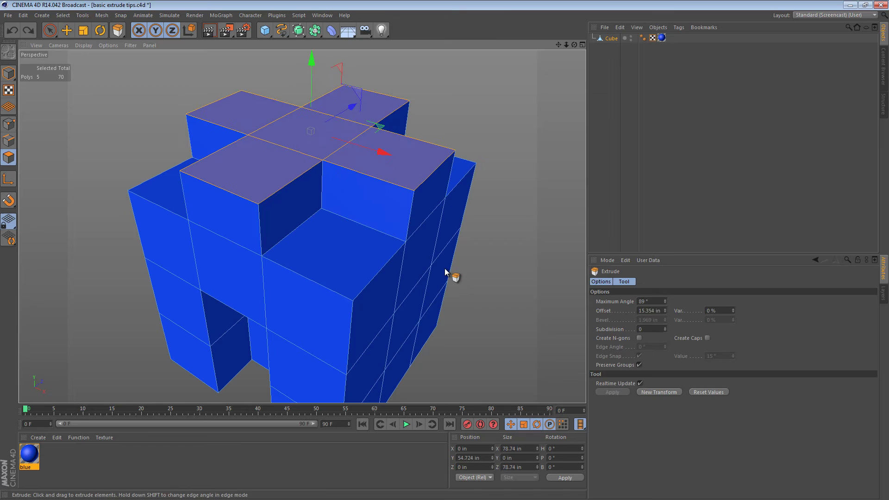
Step: Select only the centre top polygon and extrude it up 17.52 in
key(e)
click(303, 124)
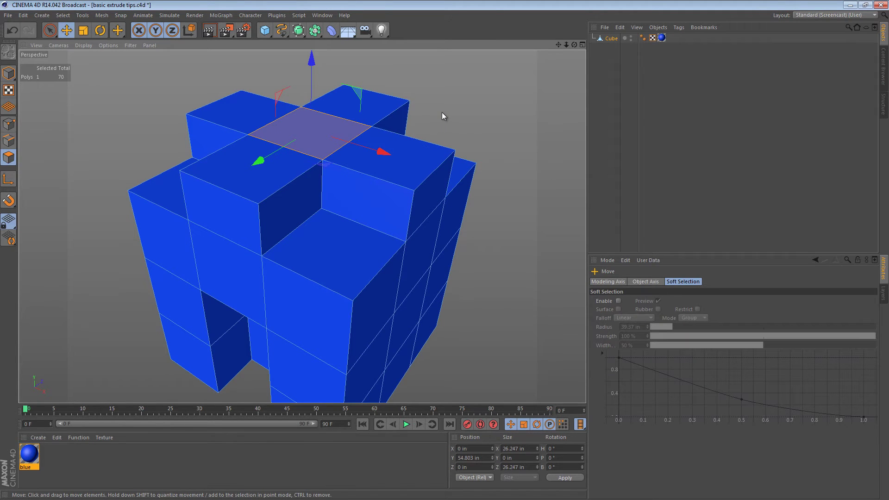
key(d)
key(d)
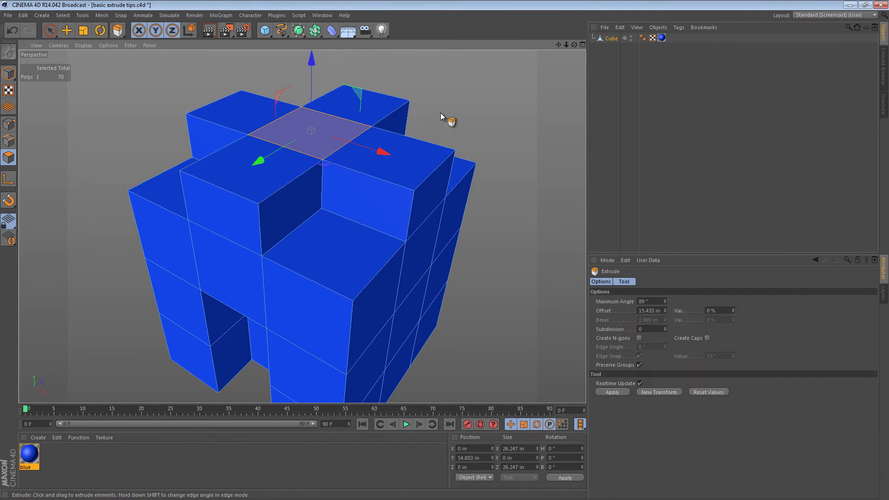
drag(446, 272, 445, 269)
Step: Undo the top extrusions, returning the cube to 58 polygons with Create Caps enabled
alt+middle_drag(388, 151, 380, 243)
alt+right_drag(305, 265, 373, 275)
alt+drag(341, 271, 447, 272)
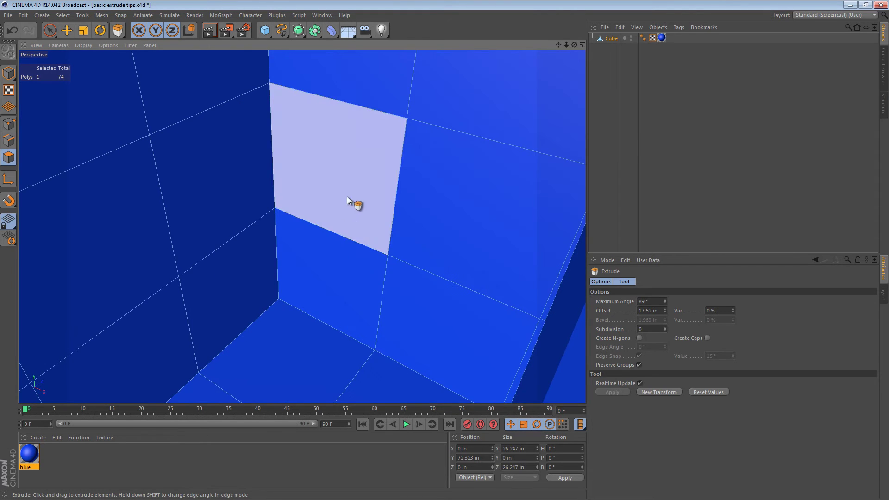
alt+drag(348, 196, 587, 349)
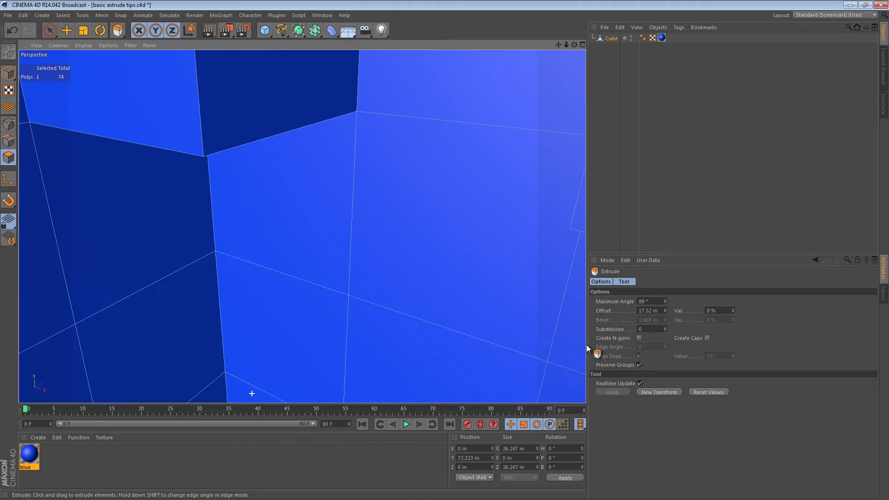
alt+drag(247, 207, 322, 193)
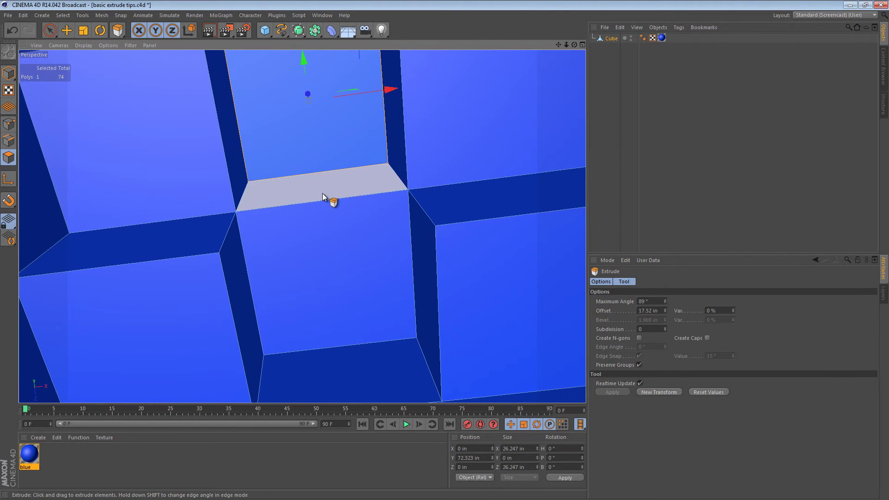
alt+drag(369, 168, 238, 345)
alt+drag(249, 290, 291, 248)
key(ctrl+z)
key(ctrl+z)
key(ctrl+z)
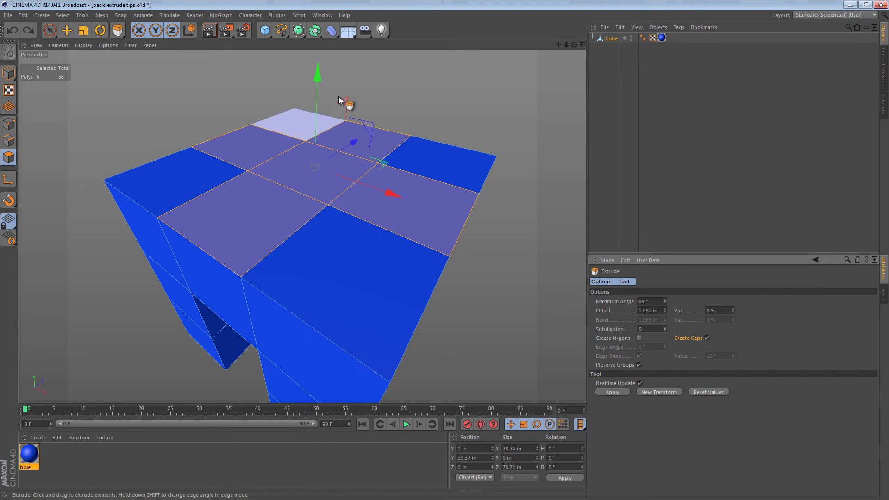
Step: Extrude the five-face cross upward, then extrude its centre face again with a 15.512 in offset
alt+drag(382, 113, 354, 143)
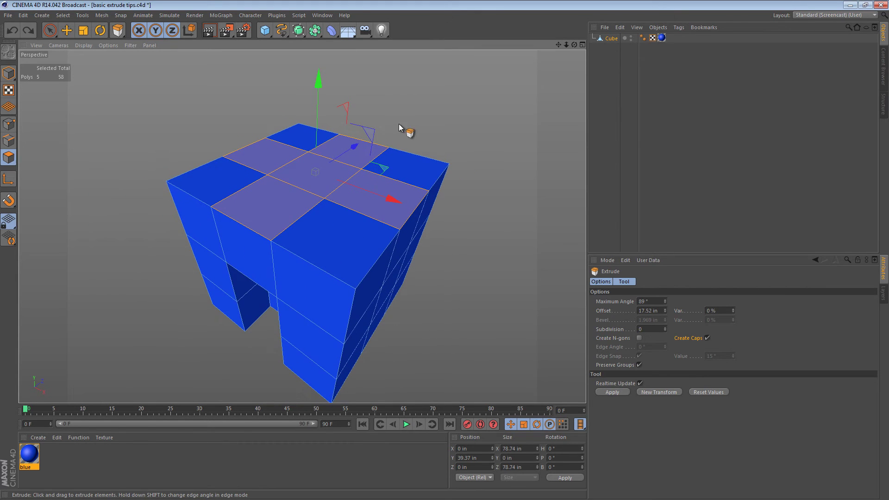
drag(399, 124, 374, 132)
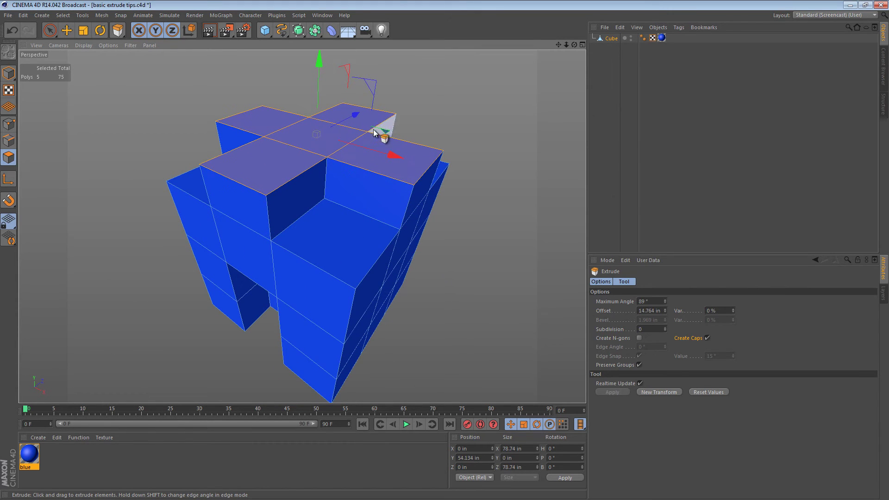
key(e)
click(337, 135)
key(d)
mouse_move(438, 124)
mouse_down()
mouse_move(445, 268)
mouse_move(438, 125)
mouse_up()
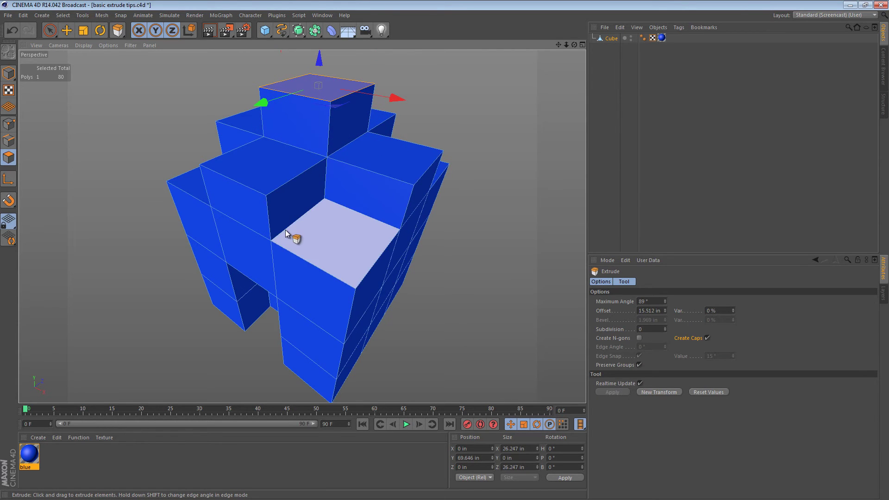
alt+right_drag(285, 230, 248, 230)
alt+right_drag(308, 235, 336, 243)
alt+middle_drag(365, 243, 213, 221)
alt+drag(213, 221, 373, 182)
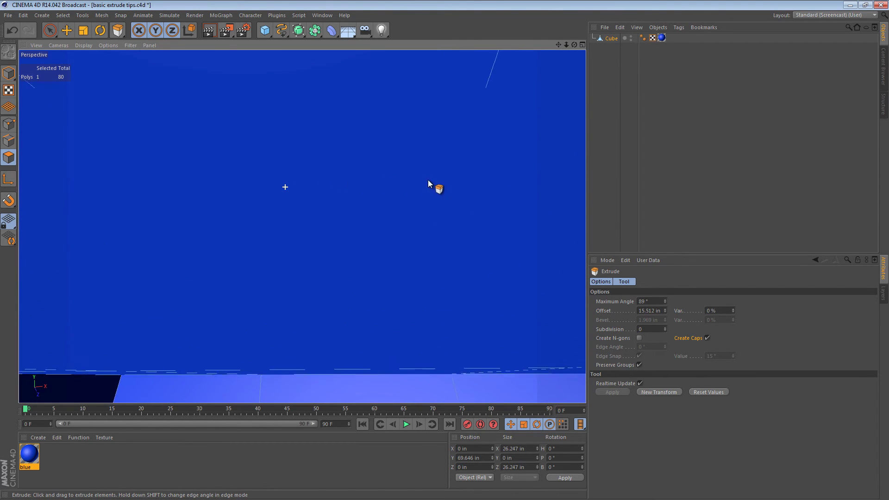
Step: Switch to the Move tool and zoom toward the stepped top's inner corner
alt+drag(428, 181, 340, 280)
key(e)
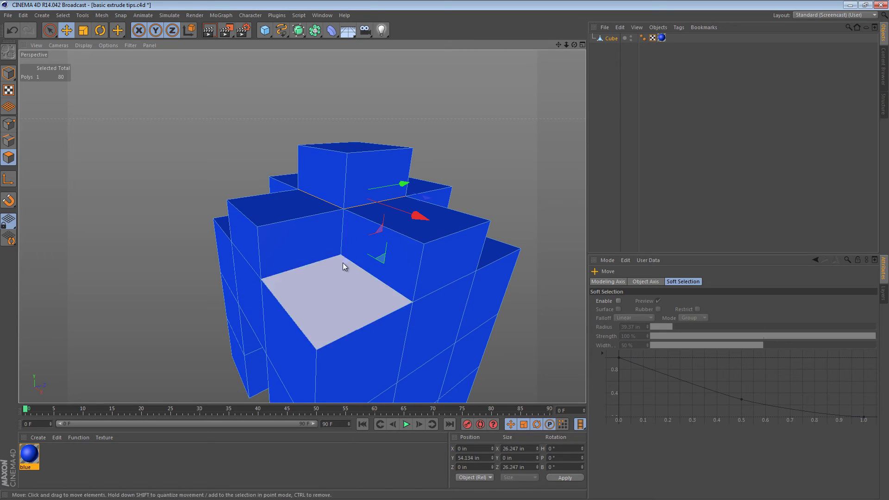
alt+right_drag(343, 257, 371, 256)
alt+drag(356, 251, 383, 254)
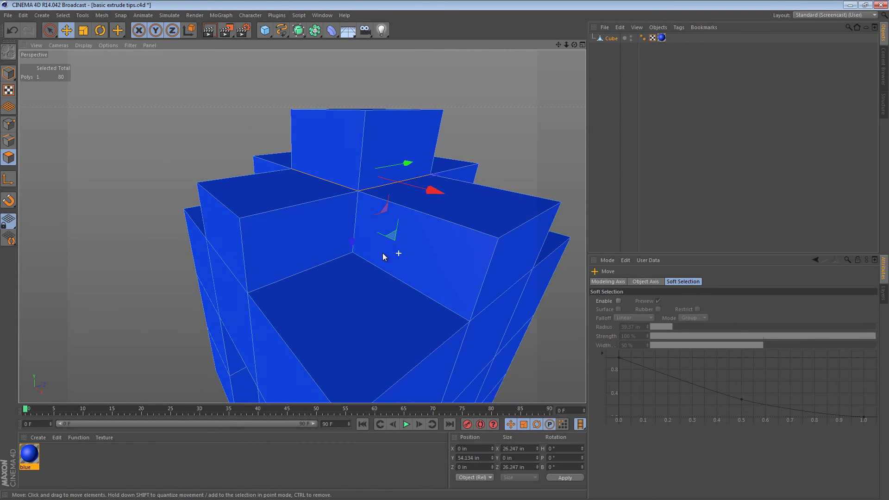
Step: Select the raised cross's side-wall and cap faces and hide them with Select > Hide Selected
click(315, 130)
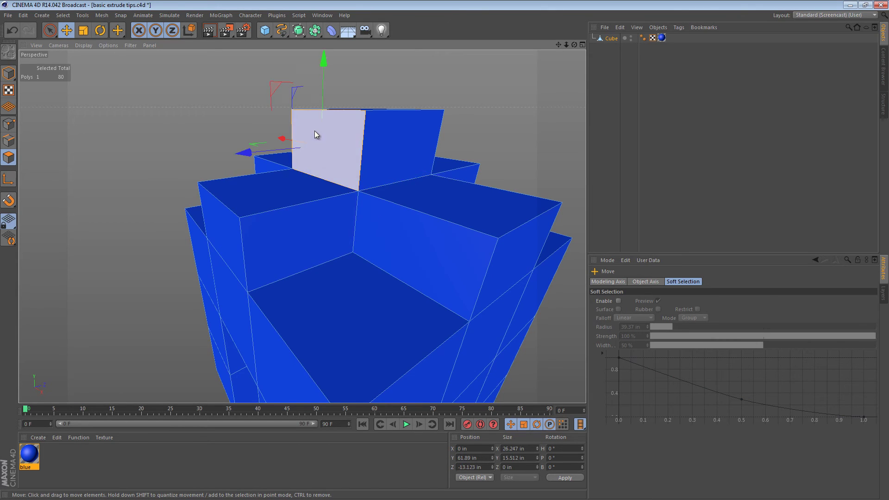
shift+click(378, 147)
shift+click(312, 214)
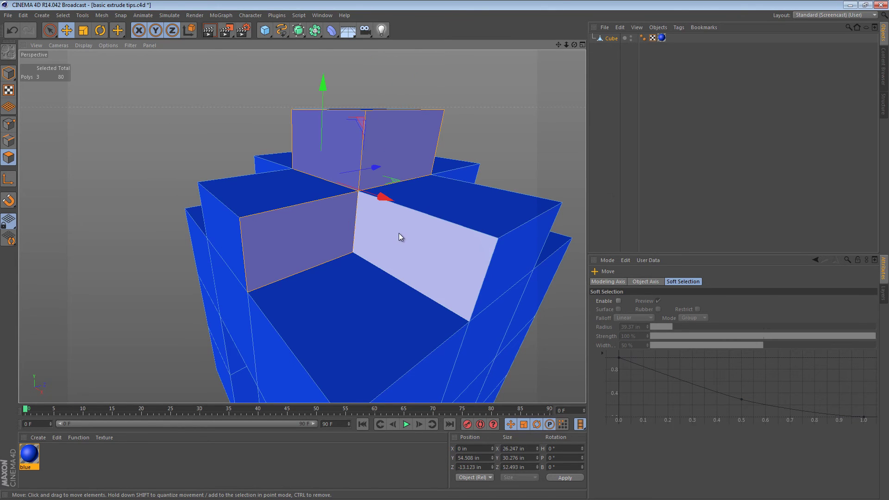
shift+click(399, 234)
shift+click(506, 251)
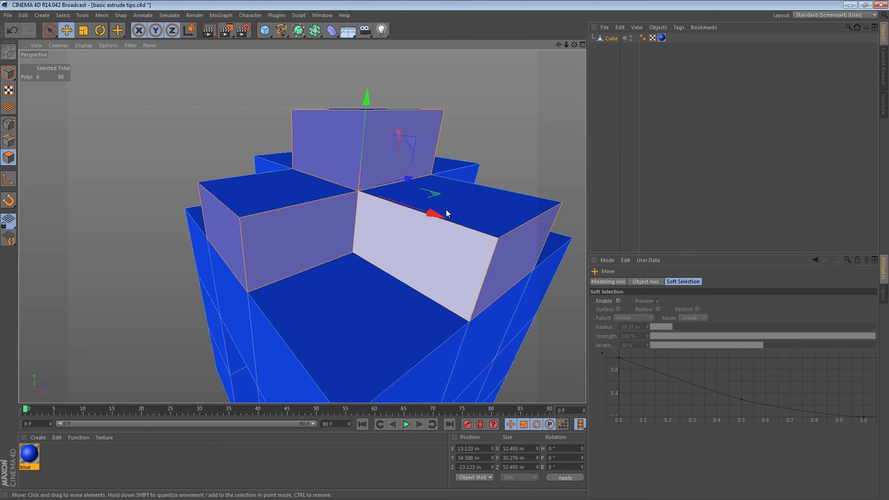
shift+click(482, 207)
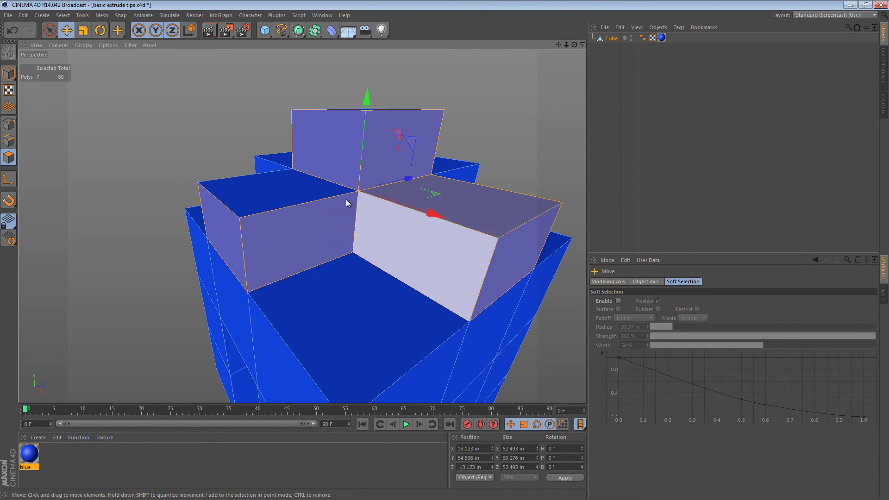
shift+click(300, 192)
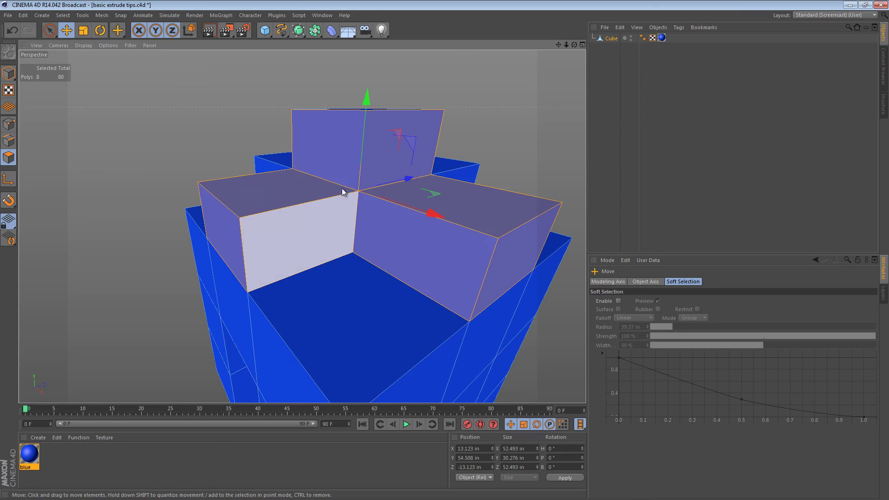
mouse_move(343, 193)
alt+mouse_down()
mouse_move(347, 280)
mouse_move(355, 192)
mouse_move(348, 186)
alt+mouse_up()
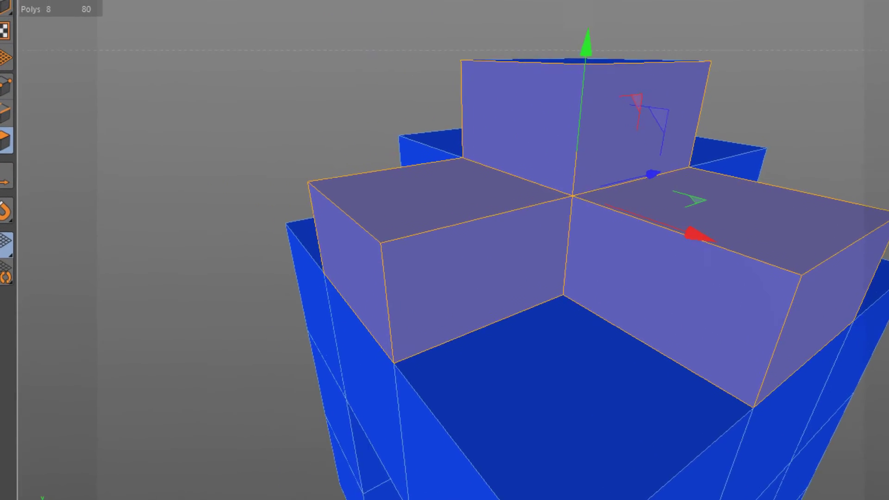
click(84, 0)
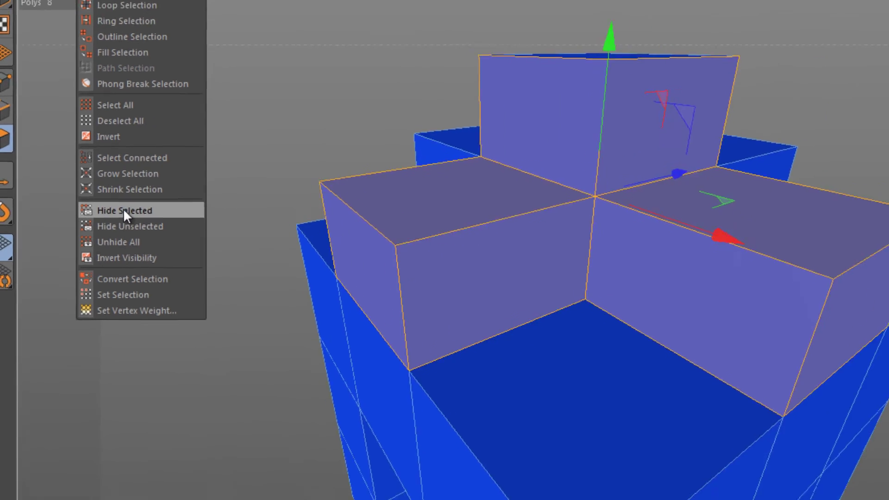
click(130, 215)
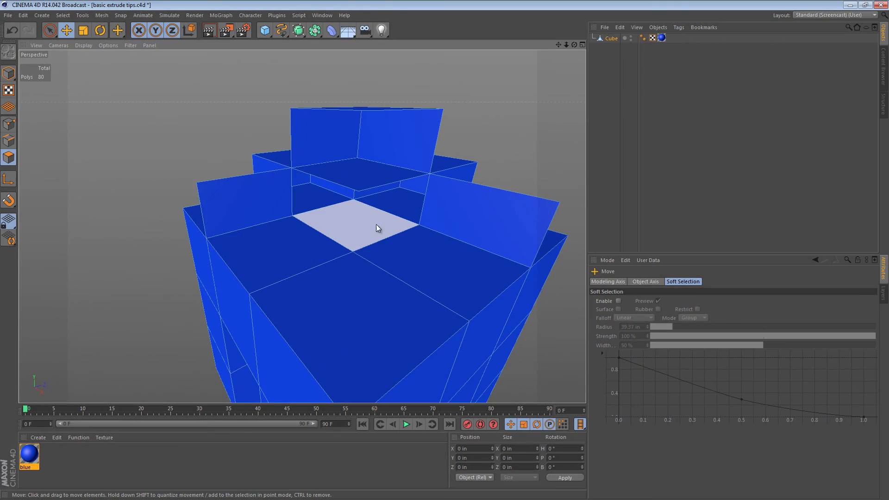
Step: Select the six internal cap polygons inside the stepped top and delete them, leaving 74 polygons
alt+drag(376, 228, 353, 239)
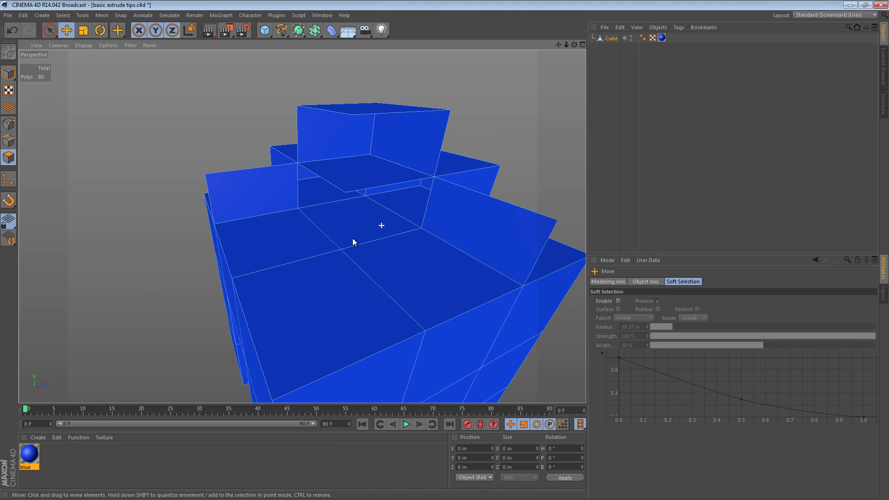
click(365, 170)
mouse_move(355, 221)
alt+right_down()
mouse_move(385, 226)
mouse_move(369, 220)
alt+right_up()
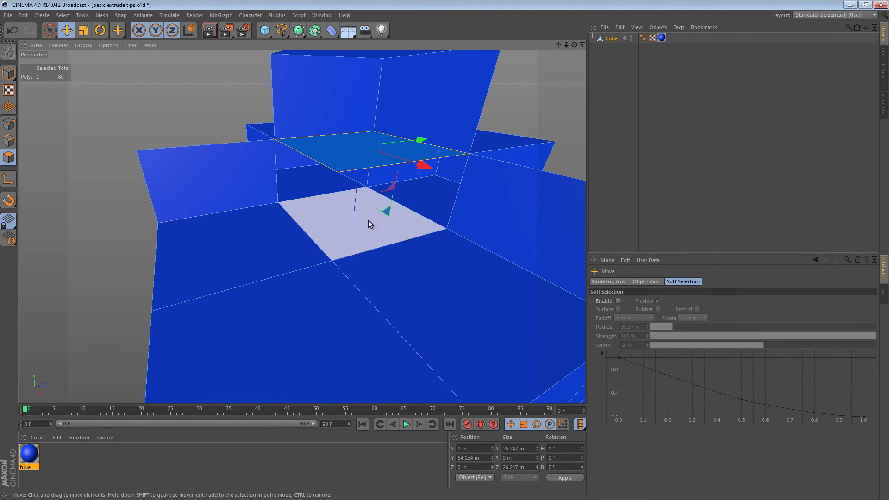
shift+click(427, 186)
shift+click(438, 263)
shift+click(276, 249)
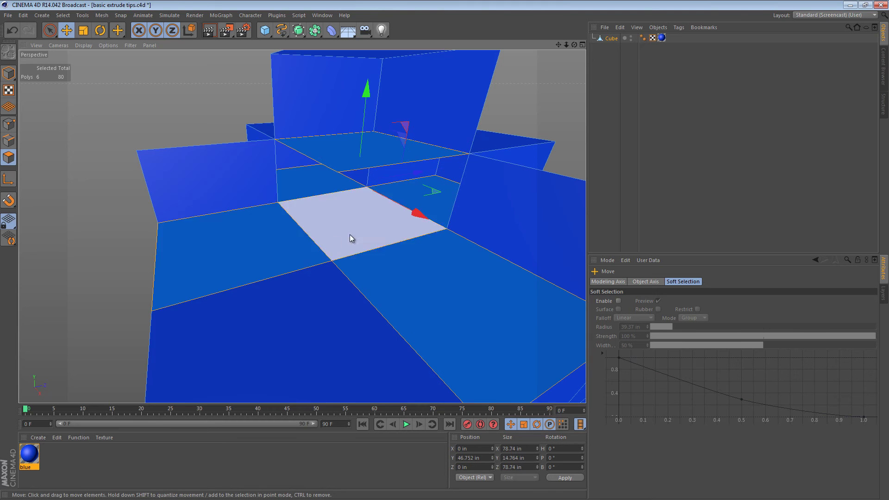
mouse_move(437, 199)
alt+right_down()
mouse_move(409, 204)
mouse_move(419, 201)
alt+right_up()
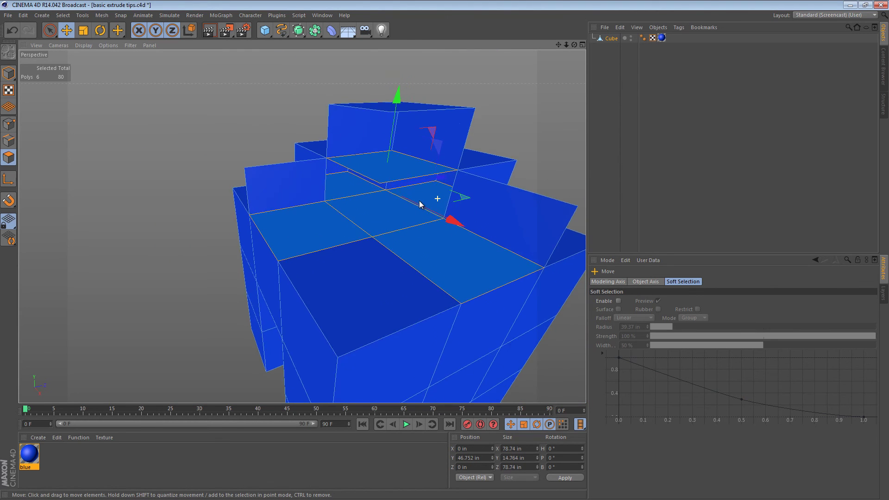
alt+drag(420, 200, 430, 192)
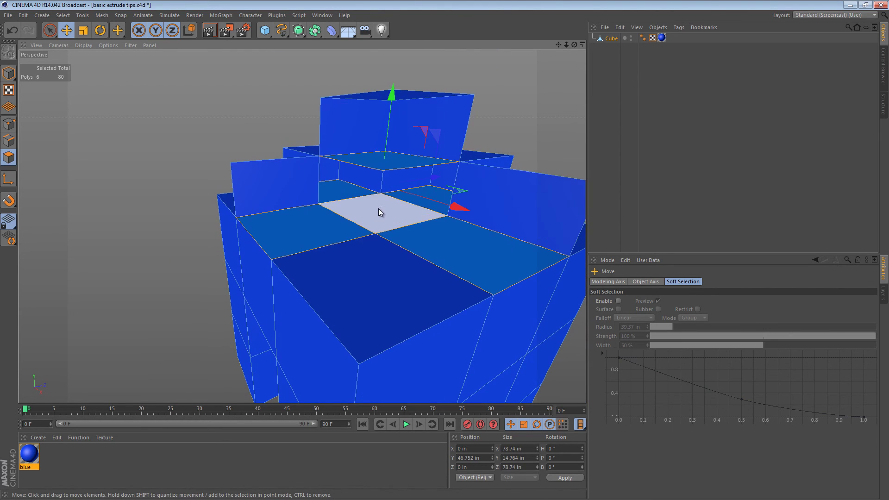
key(Delete)
alt+drag(410, 173, 397, 194)
Step: Unhide all hidden faces to restore the full 74-polygon stepped model
click(63, 15)
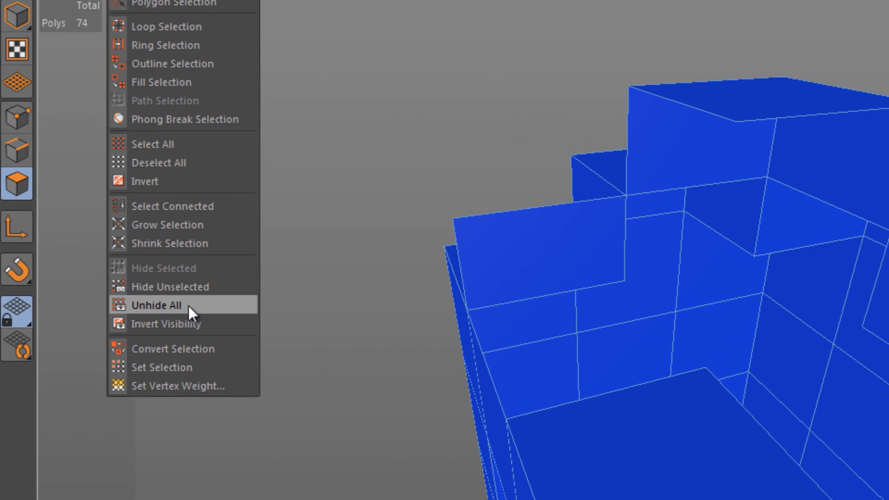
click(221, 305)
alt+drag(302, 226, 370, 180)
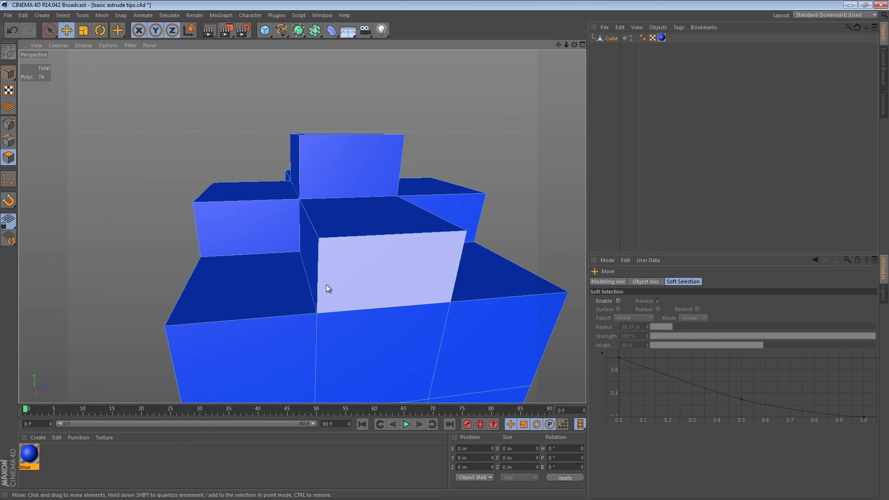
Step: Orbit and zoom around and inside the cube to inspect the finished stepped tower
alt+right_drag(324, 286, 457, 268)
alt+drag(285, 262, 325, 263)
scroll(326, 267, down, 2)
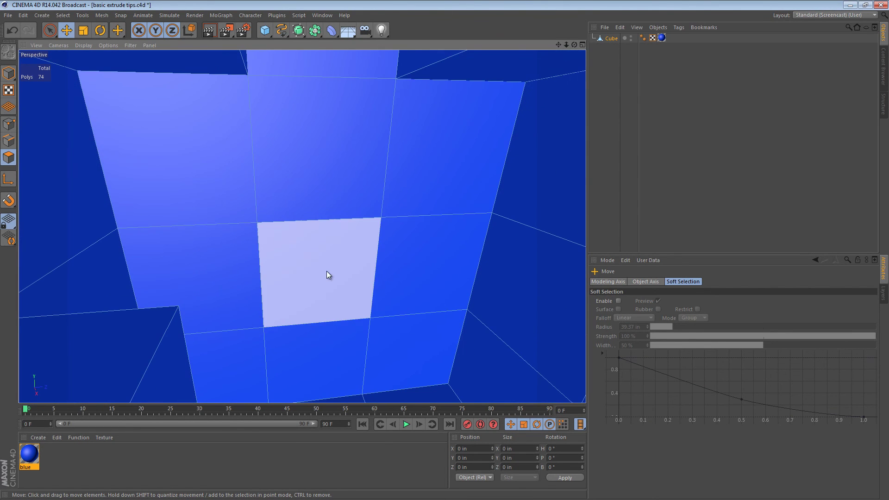
alt+drag(325, 180, 383, 135)
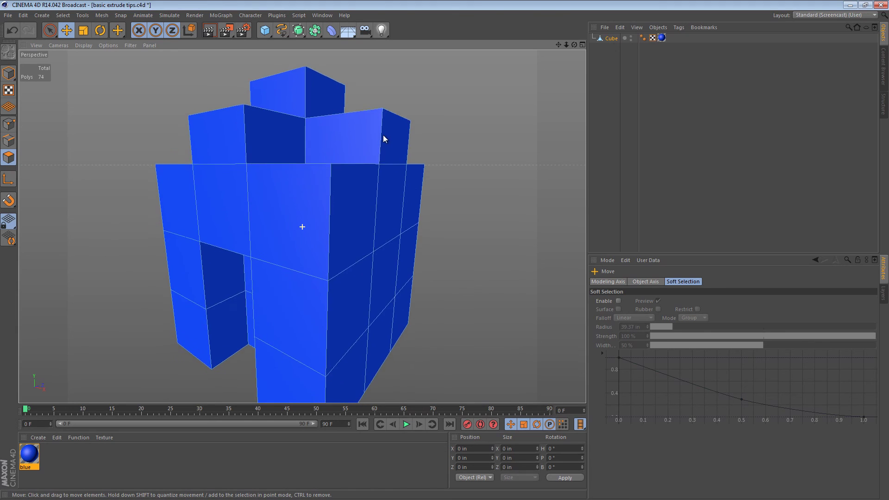
alt+drag(376, 172, 332, 223)
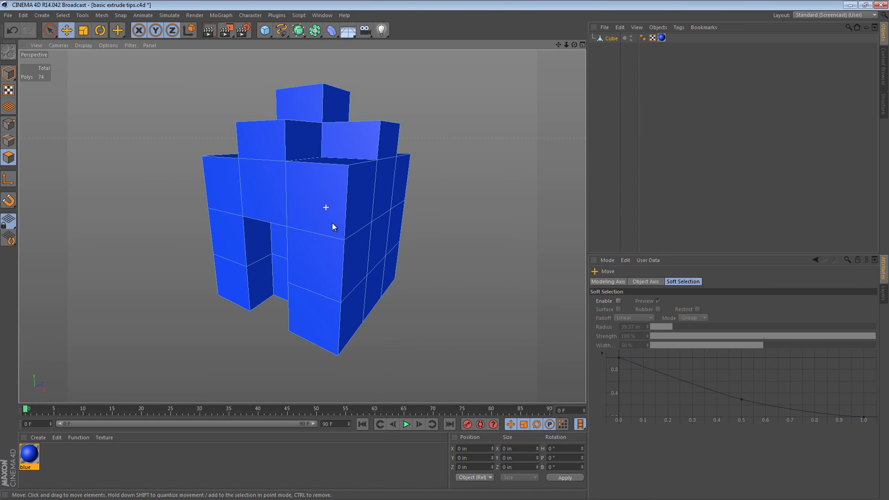